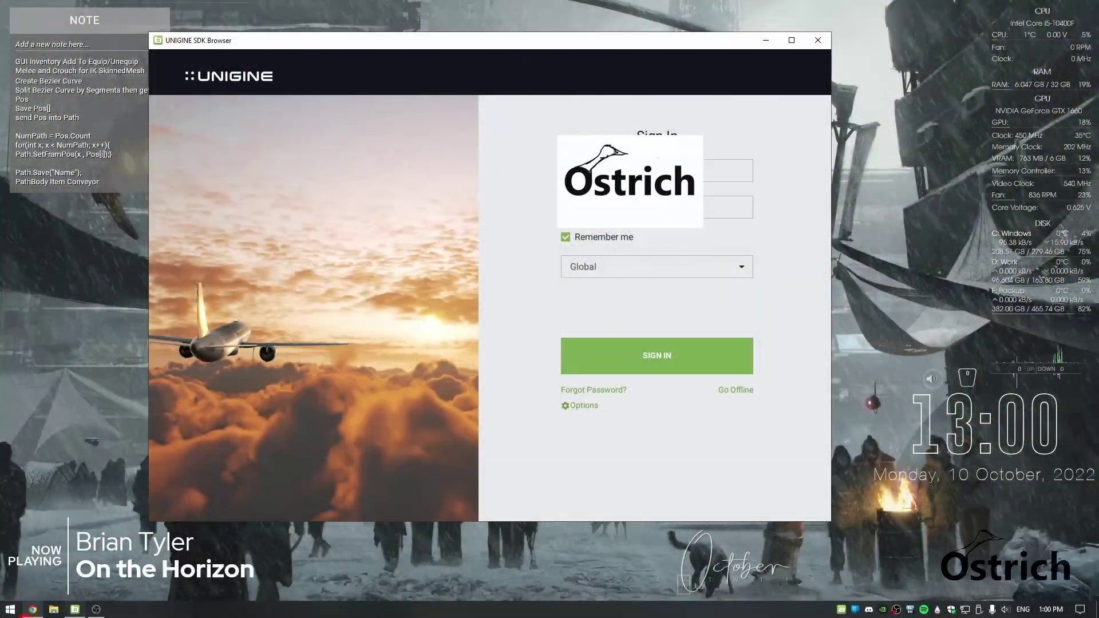
In Chrome, go from the developer site home page to the UNIGINE 2.16 release article.
mouse_move(28, 611)
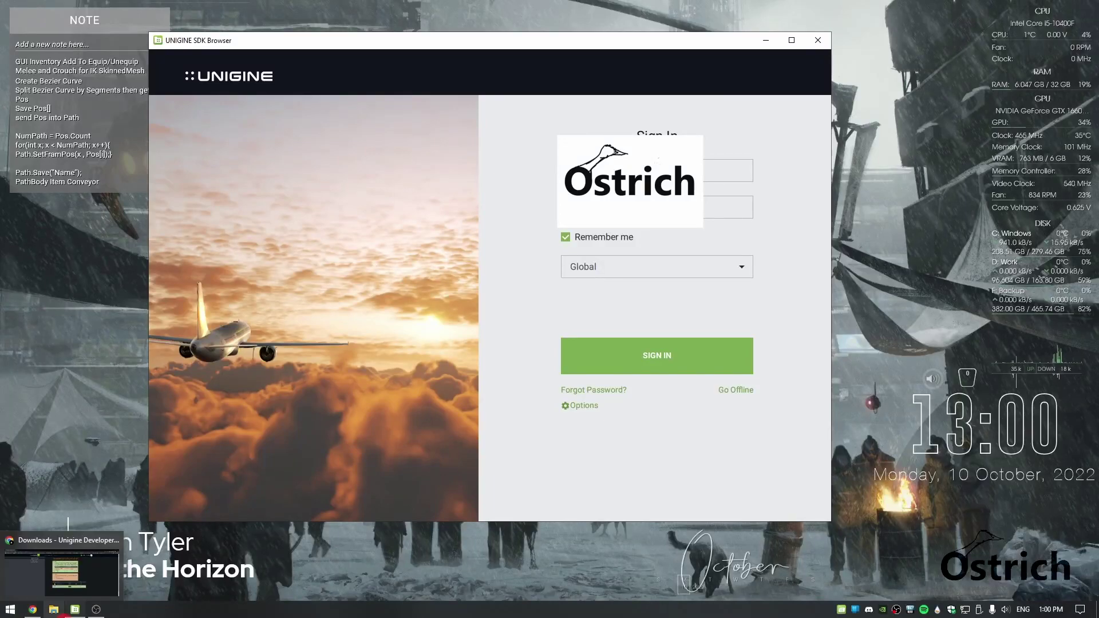
click(32, 610)
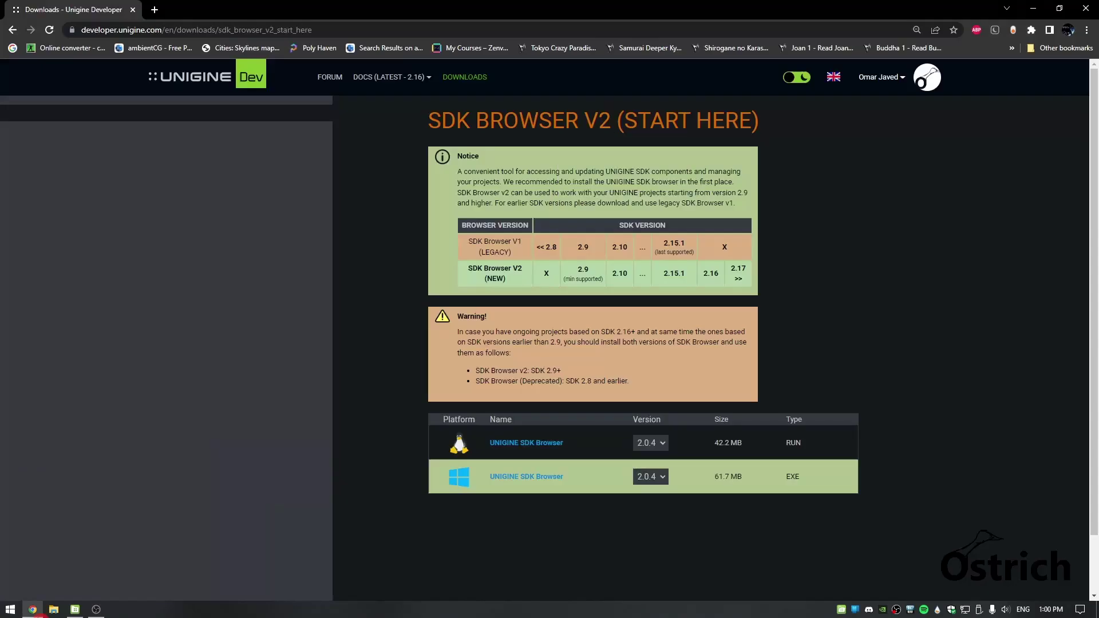
click(209, 82)
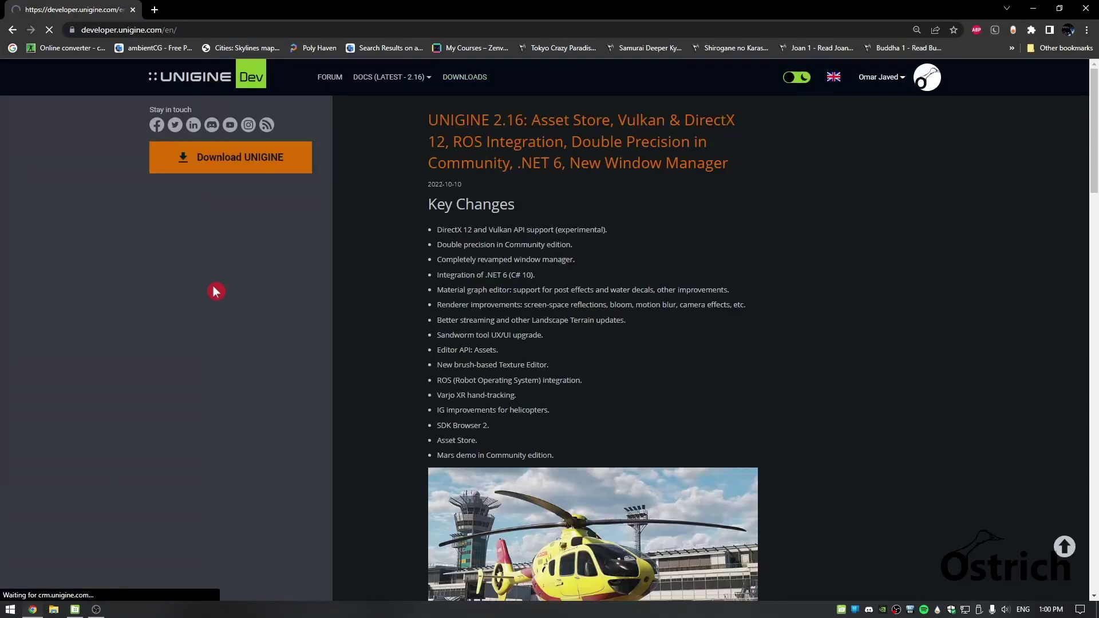
click(278, 168)
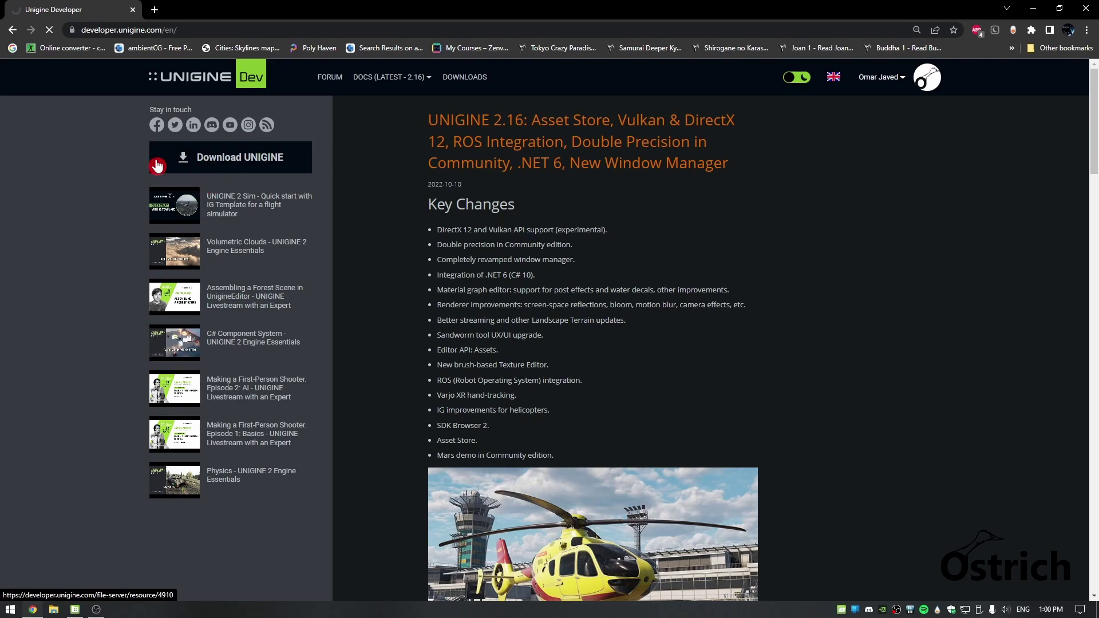
click(530, 121)
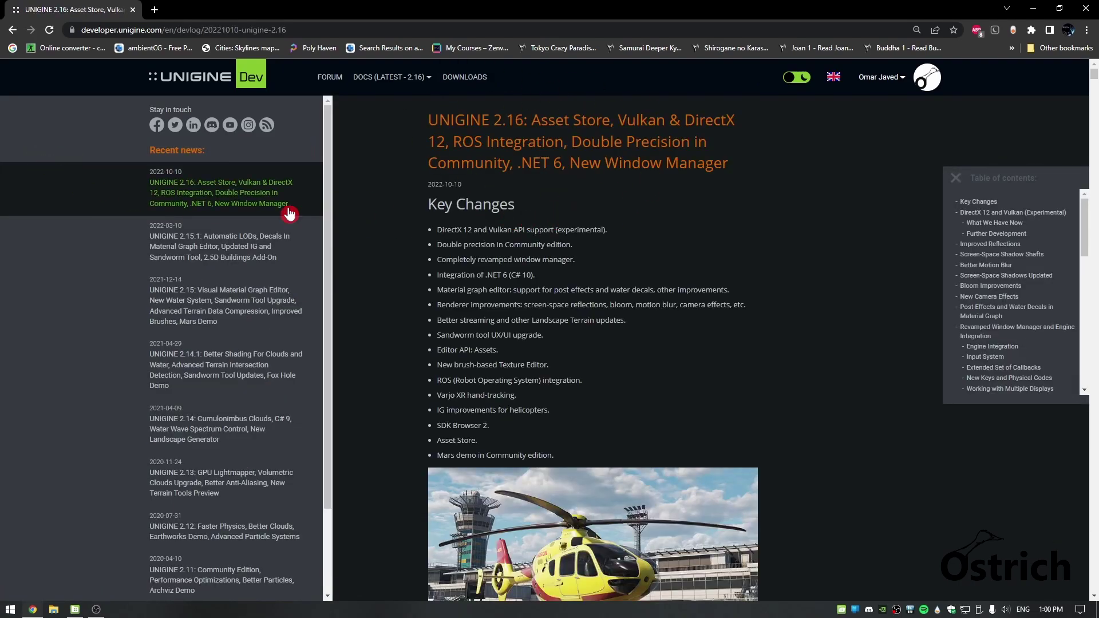
scroll(574, 311, down, 5)
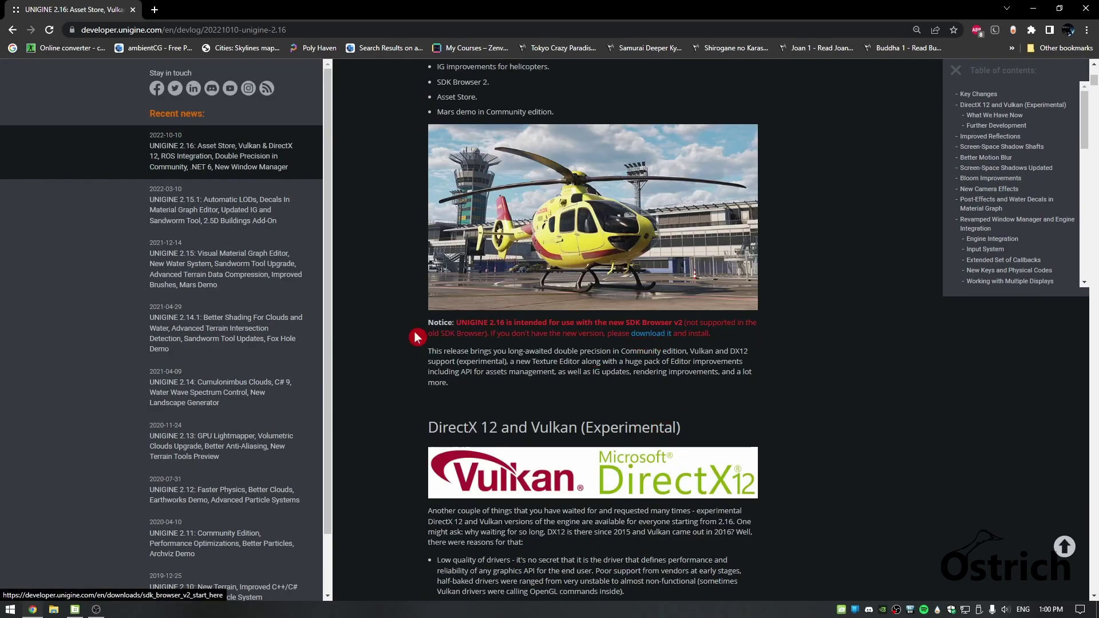
Follow the new SDK Browser notice to the SDK Browser v2 downloads page, then close Chrome.
drag(456, 323, 801, 319)
click(790, 328)
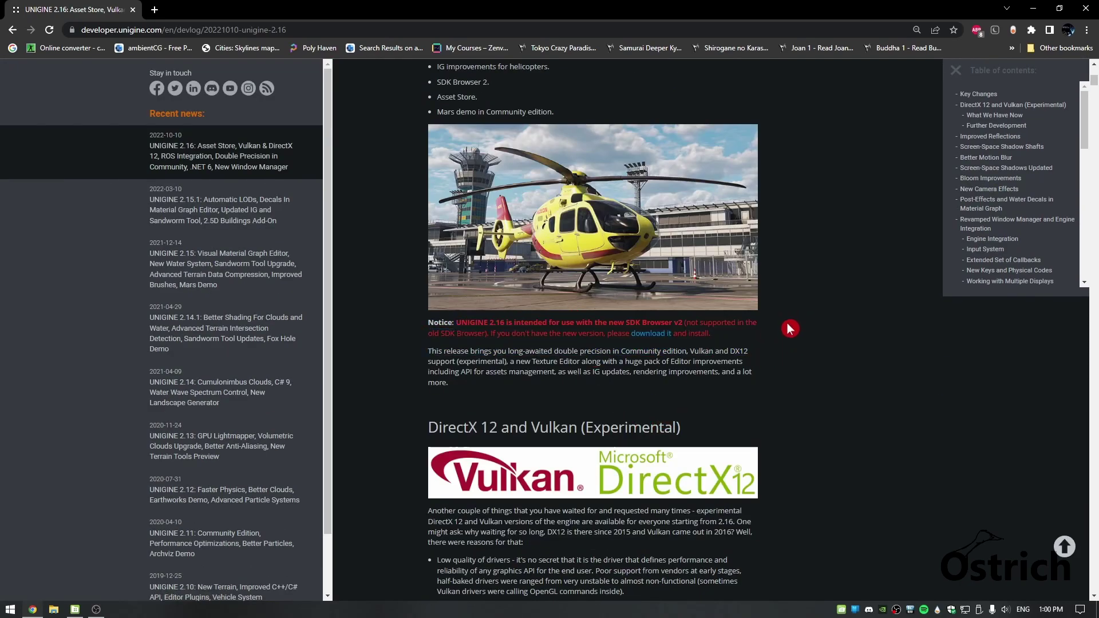
click(630, 333)
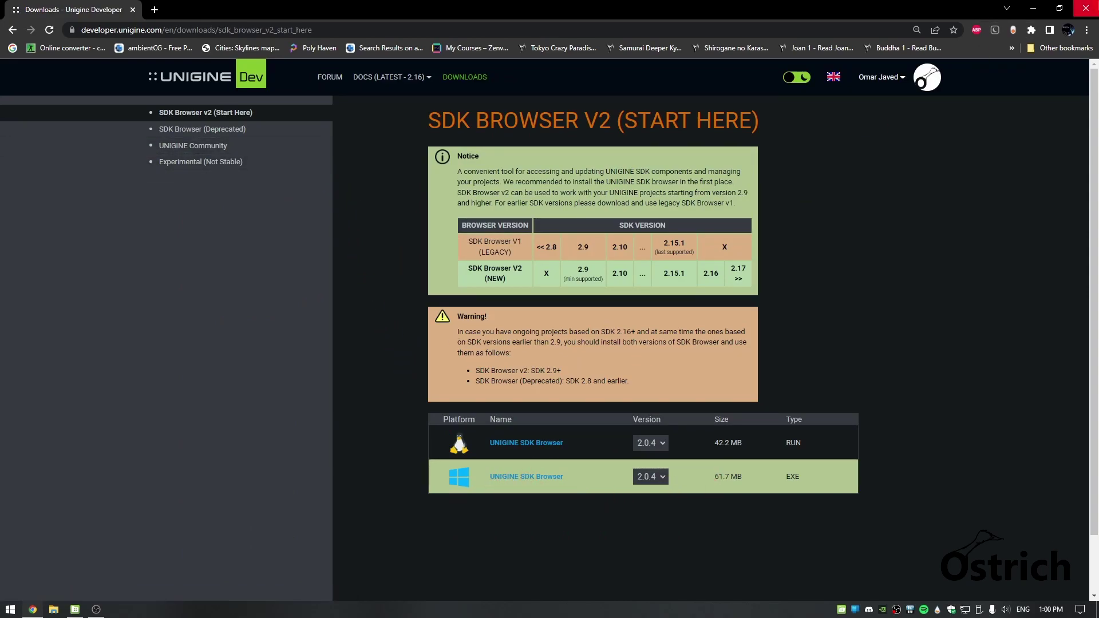
click(1085, 8)
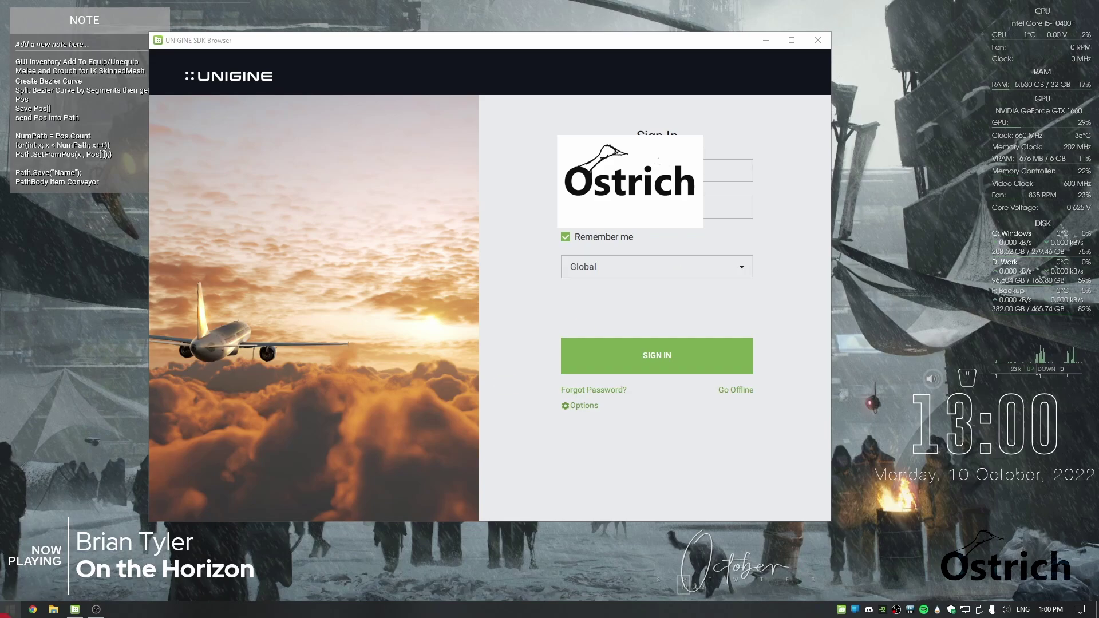
Launch UNIGINE SDK Browser from the Start menu and sign in with the account password.
click(10, 609)
click(217, 478)
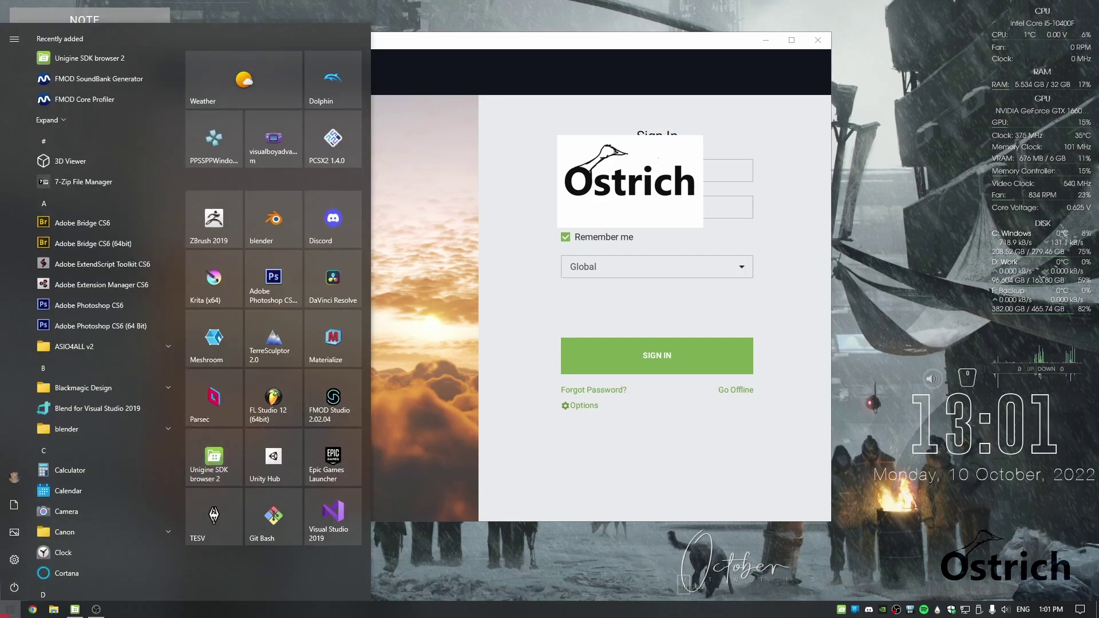
click(728, 208)
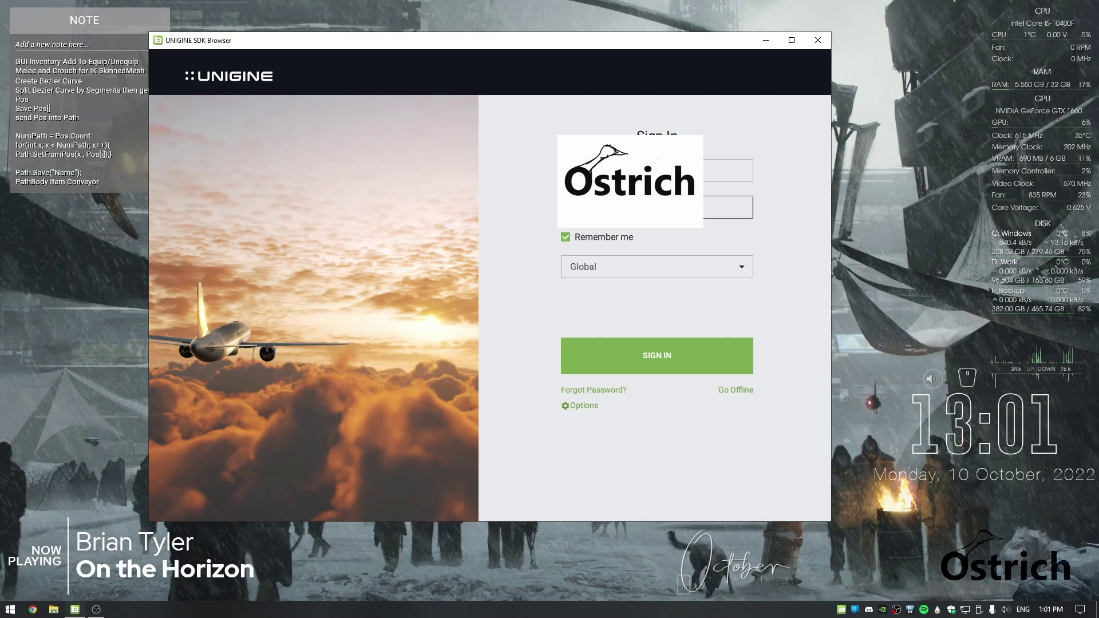
key(Return)
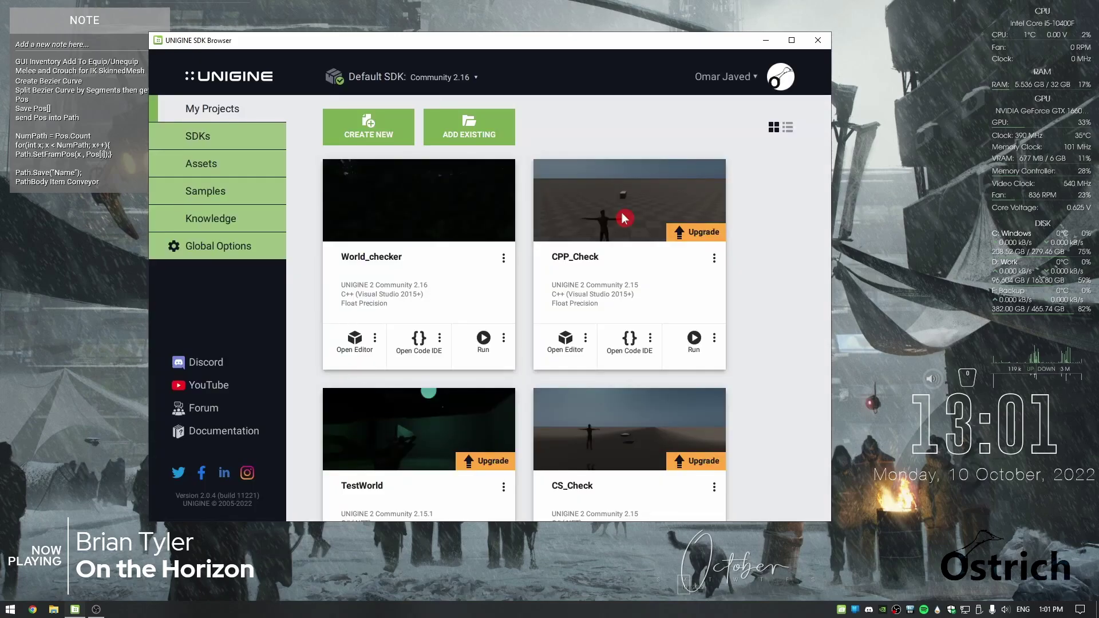
scroll(551, 379, down, 2)
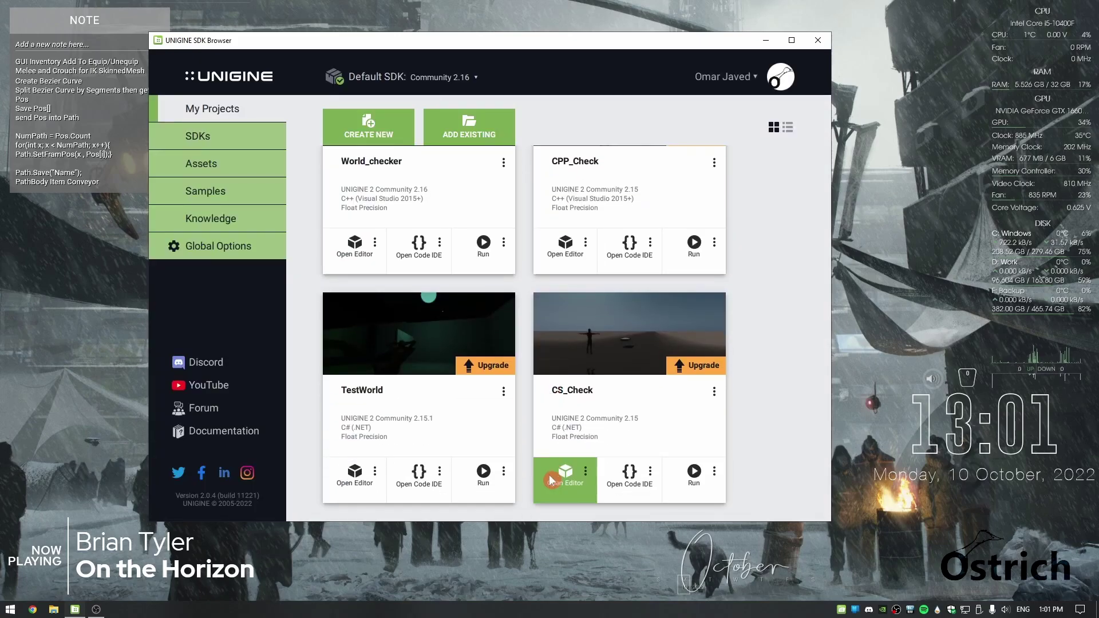
scroll(518, 462, up, 2)
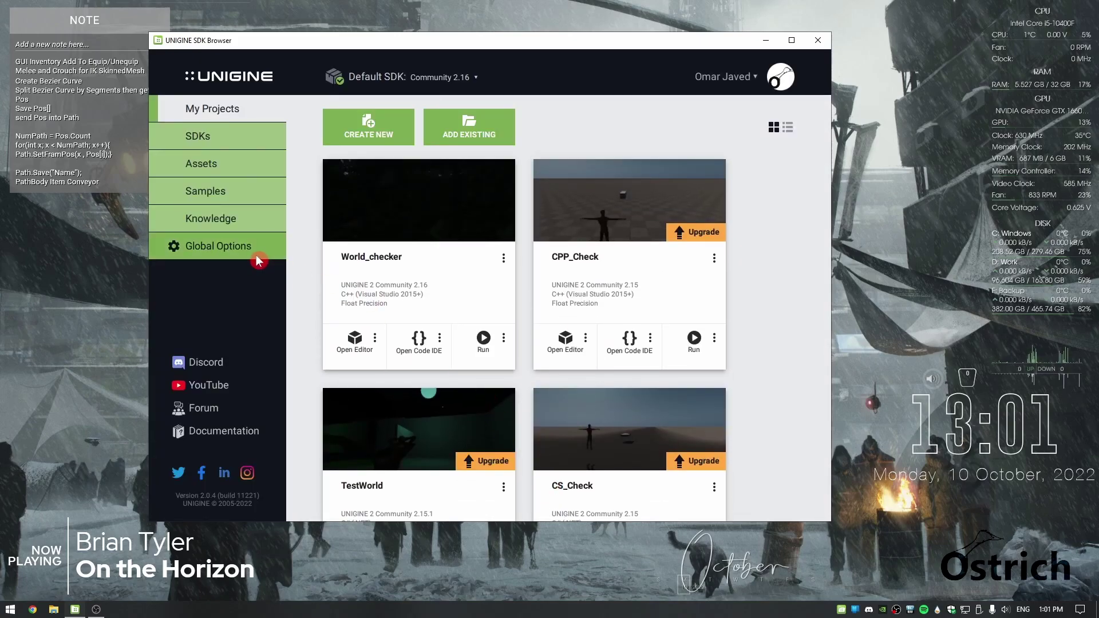
On the SDKs page, check the Add SDK version list (2.15.1), dismiss it, and reopen Add SDK.
click(253, 152)
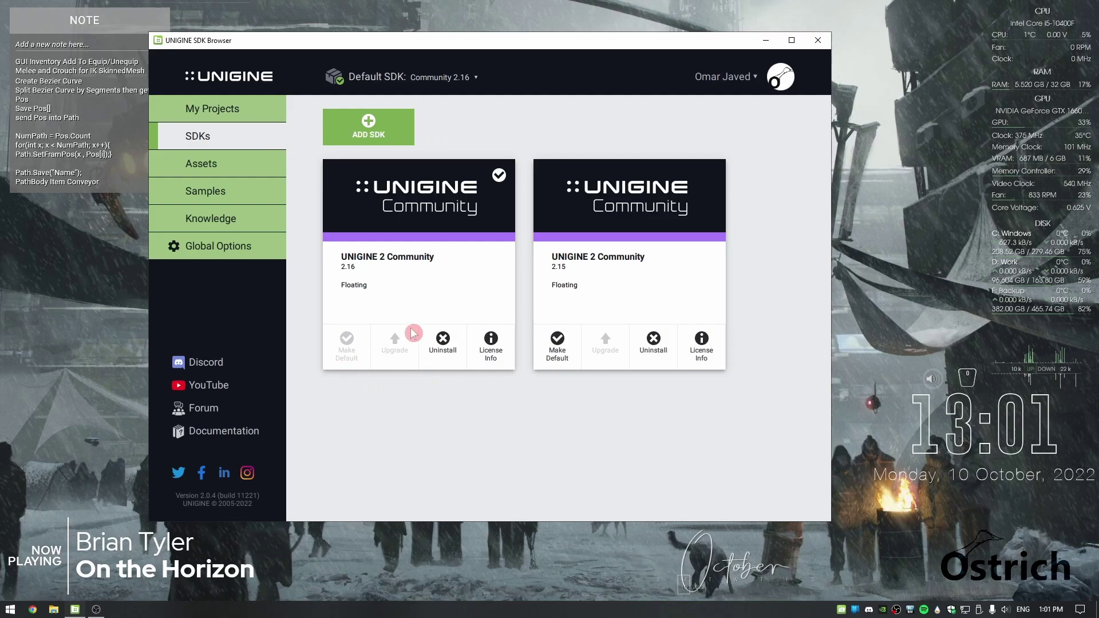
click(368, 127)
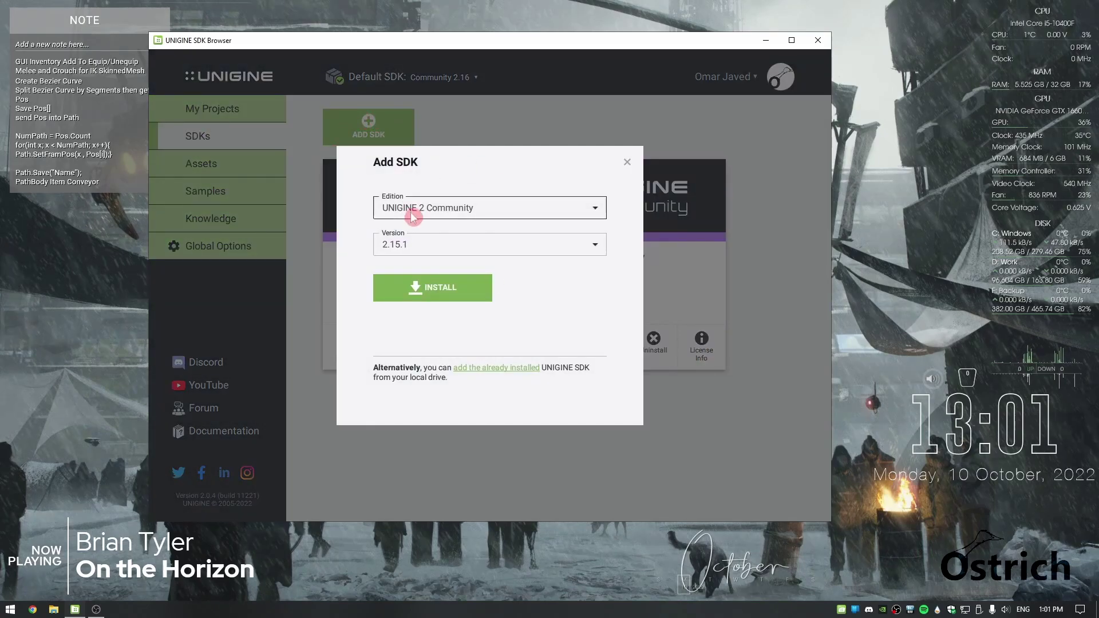
click(433, 245)
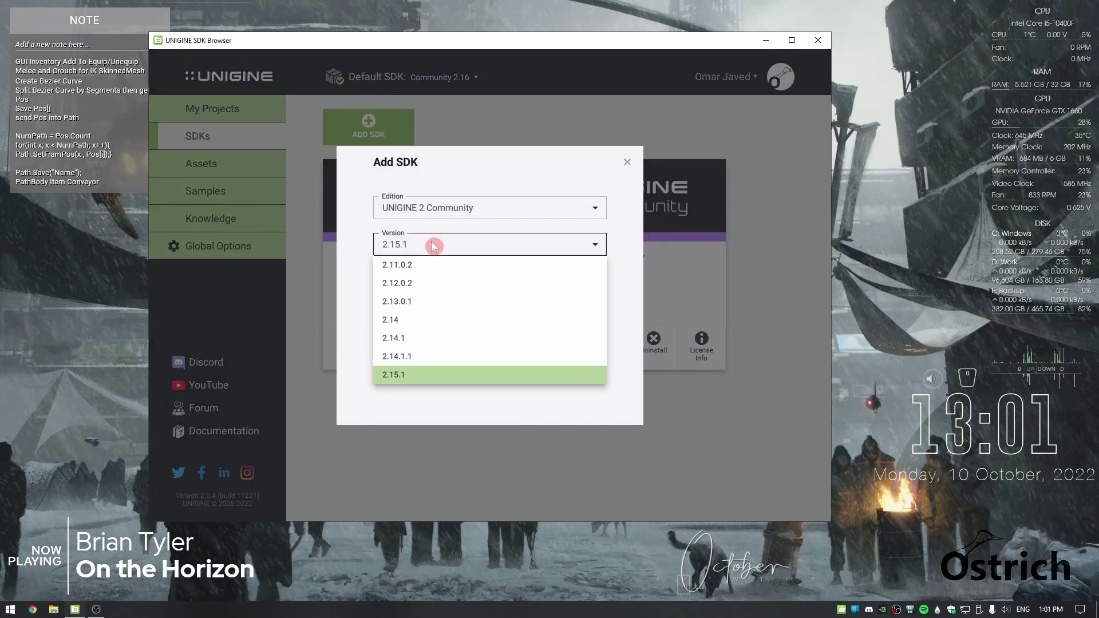
click(425, 424)
click(618, 165)
click(554, 291)
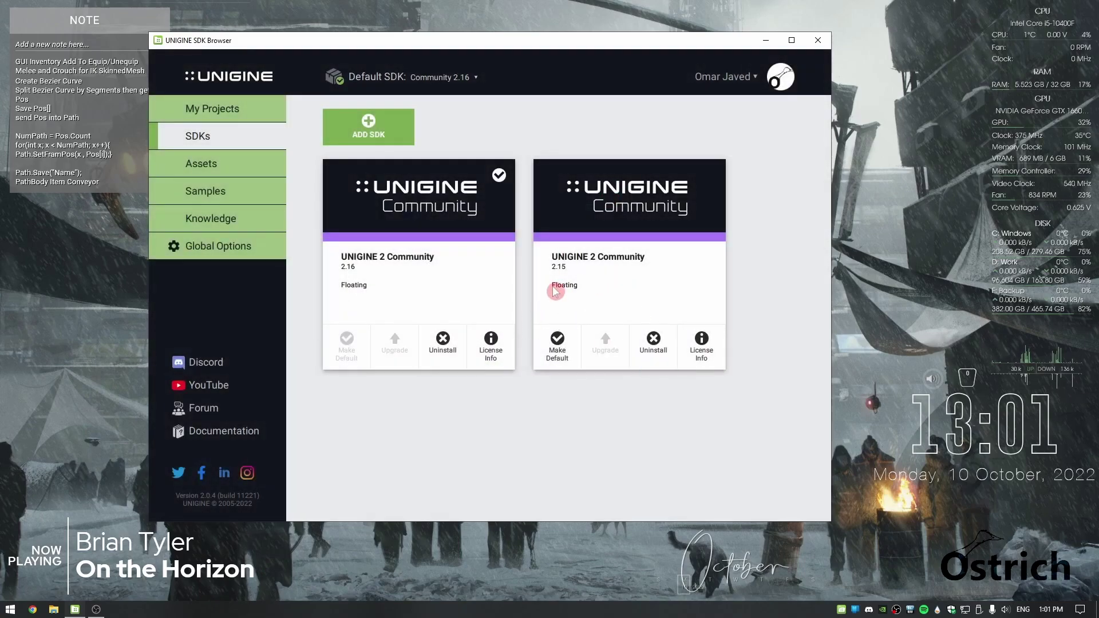
click(400, 126)
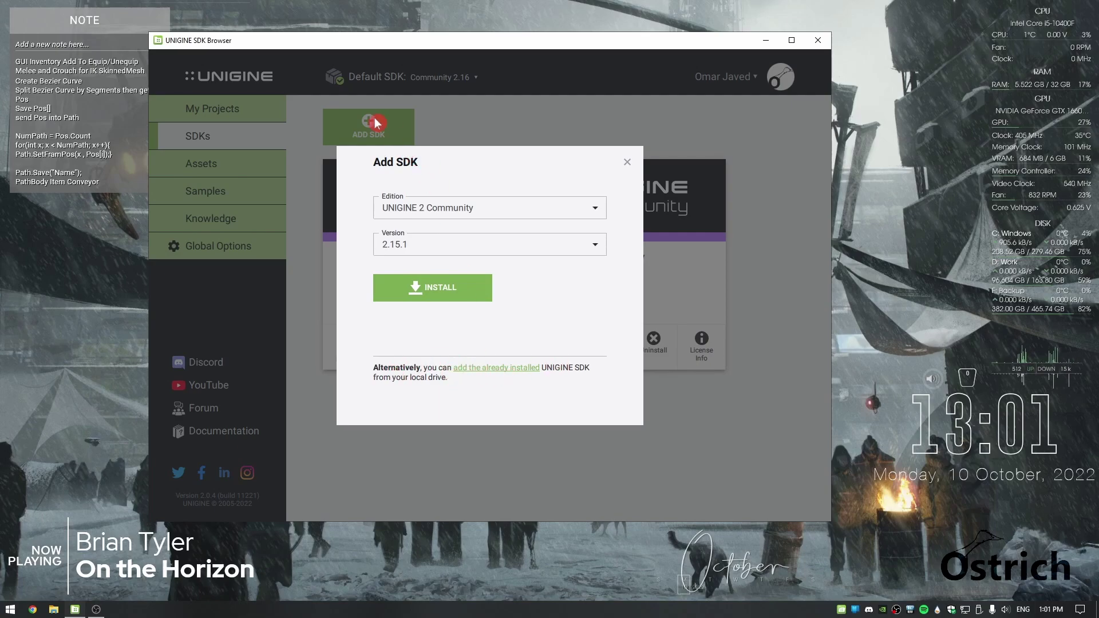
Browse to the Unigine SDK Browser > sdks folder for an installed SDK, then cancel.
click(511, 369)
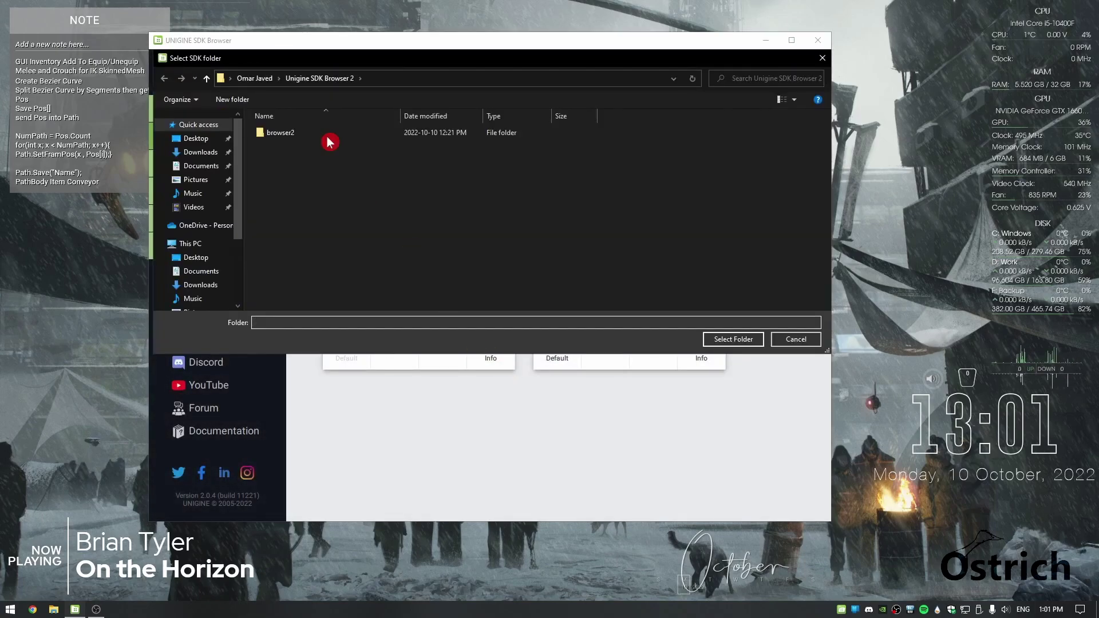
click(252, 78)
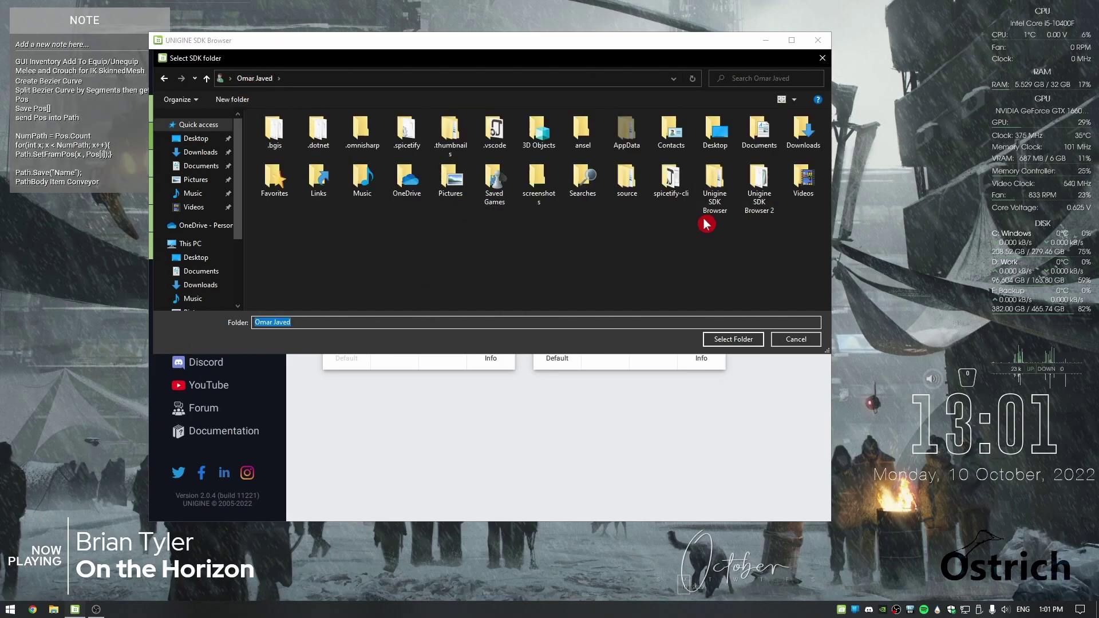
click(719, 198)
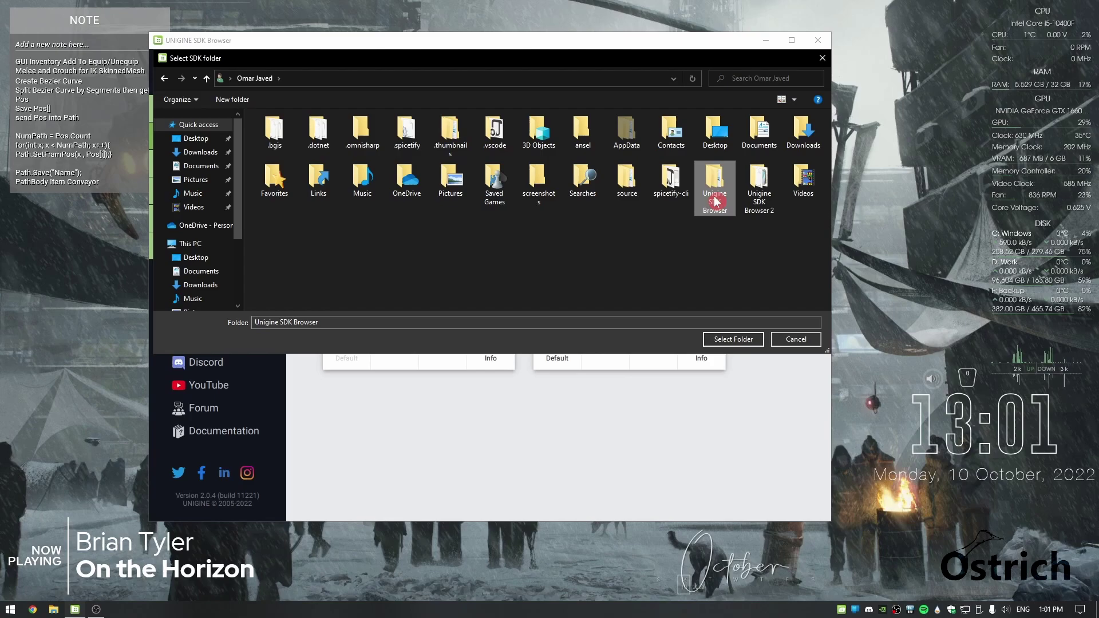
double_click(715, 202)
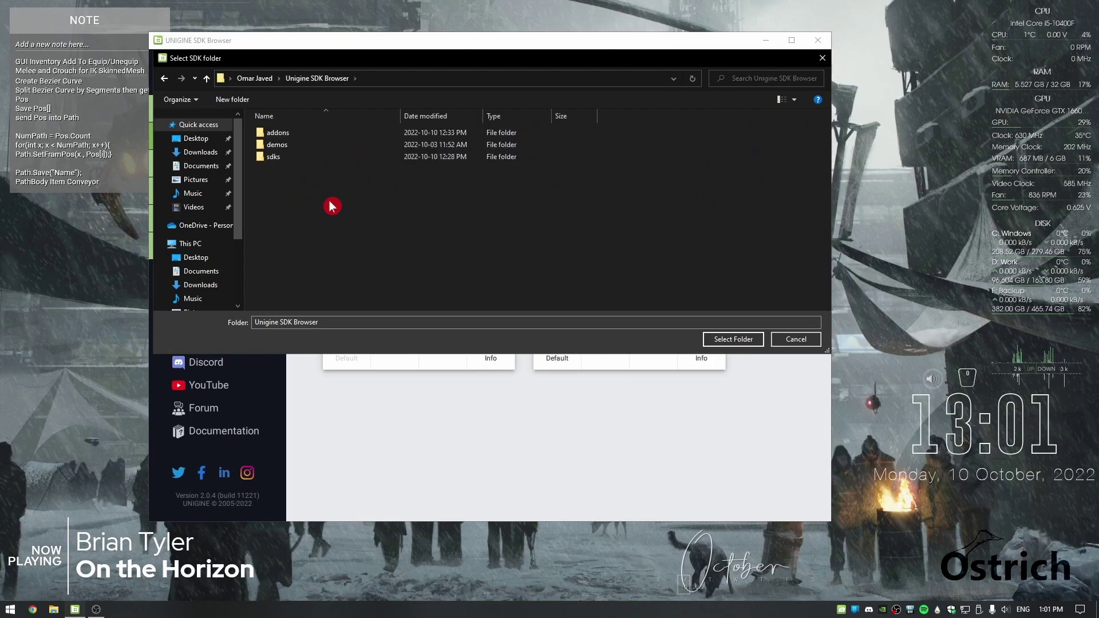
double_click(275, 156)
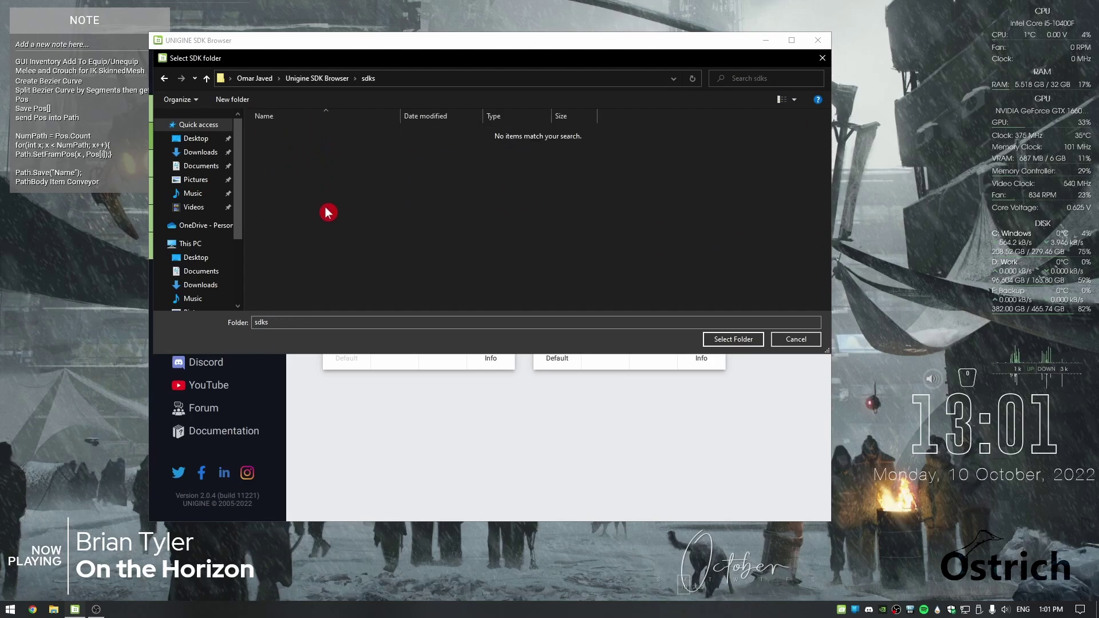
click(796, 340)
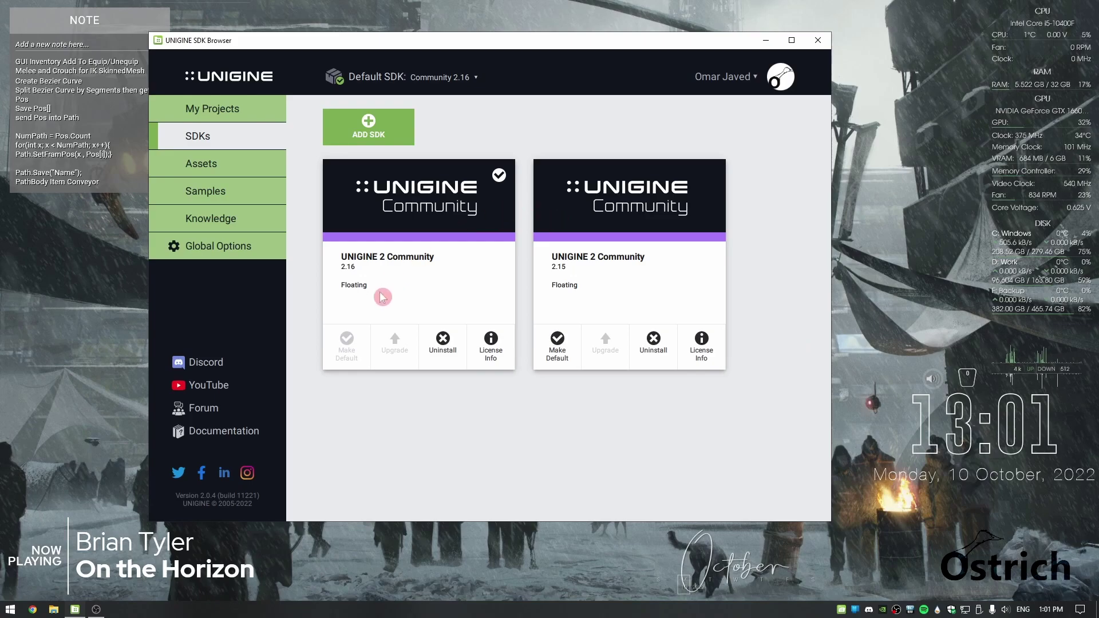
Check the Add SDK version list again, keeping 2.15.1, and dismiss the dialog.
click(358, 105)
click(465, 244)
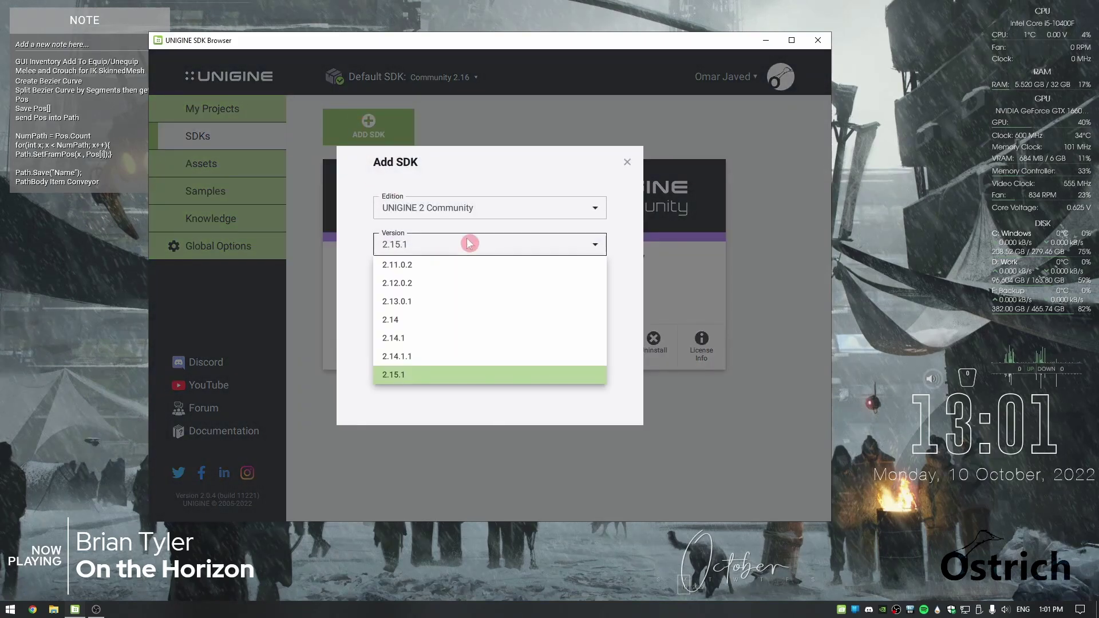
click(404, 376)
click(627, 162)
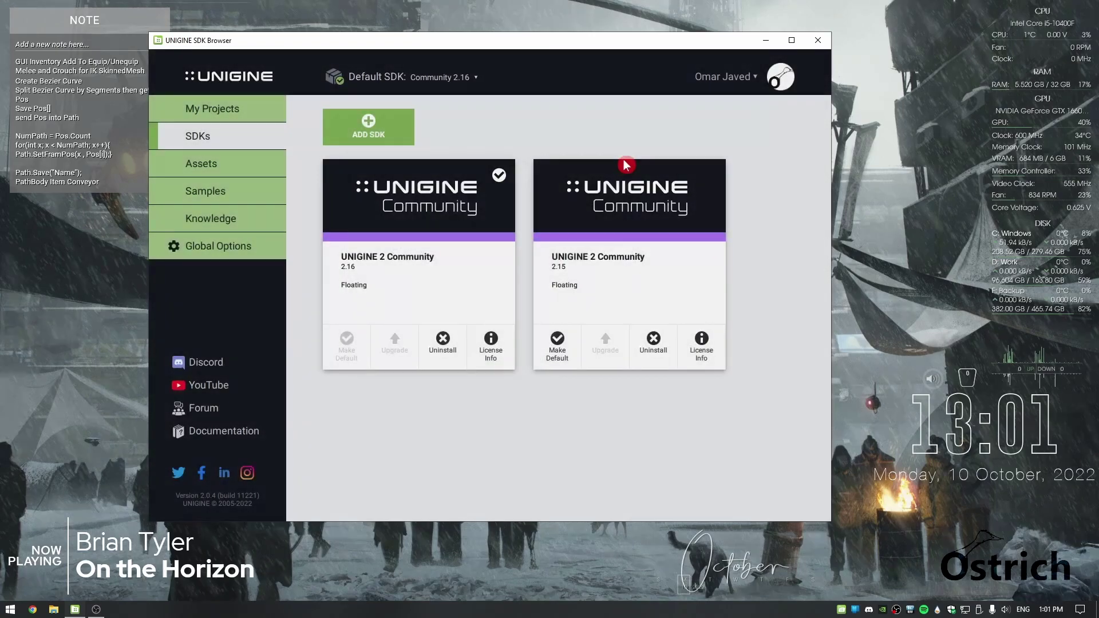
Set the Default SDK dropdown to Community 2.15.
click(477, 78)
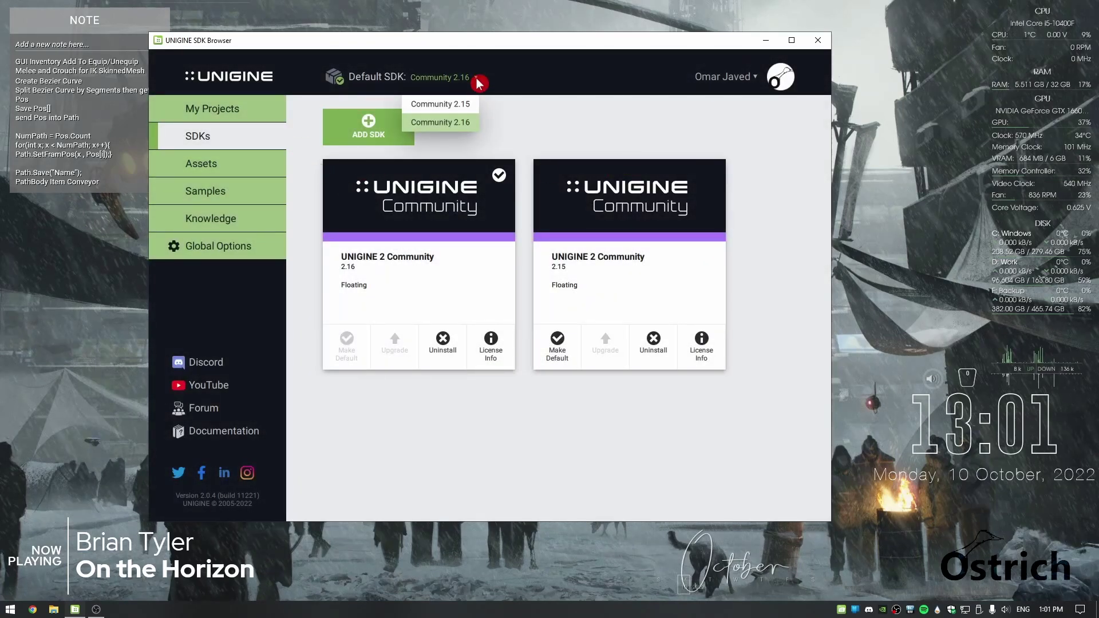
click(539, 202)
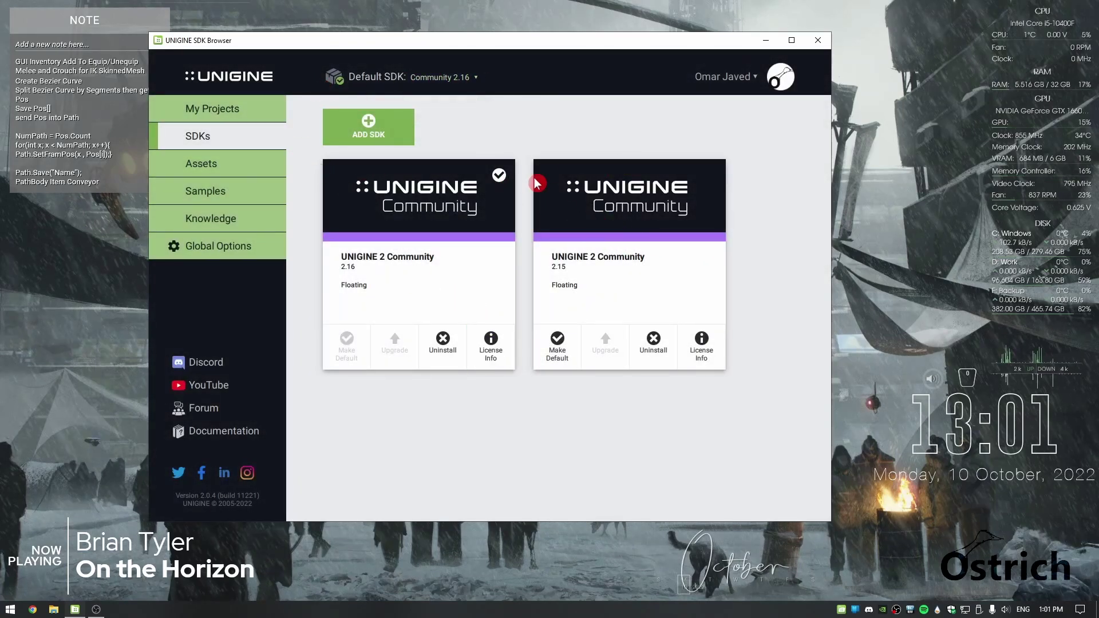
click(477, 80)
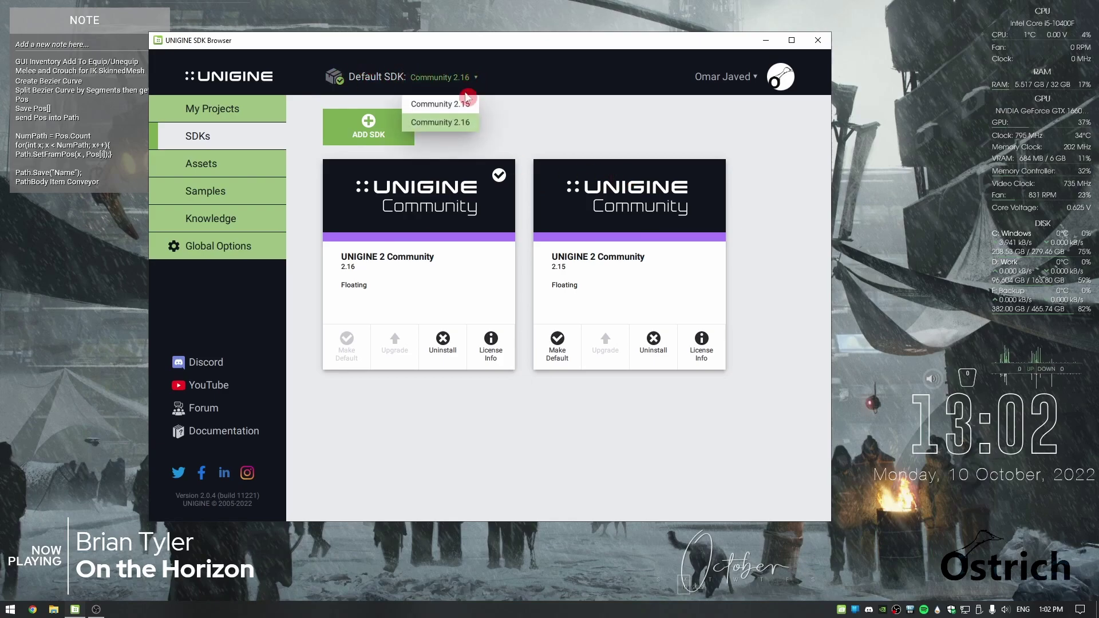
click(458, 105)
click(469, 86)
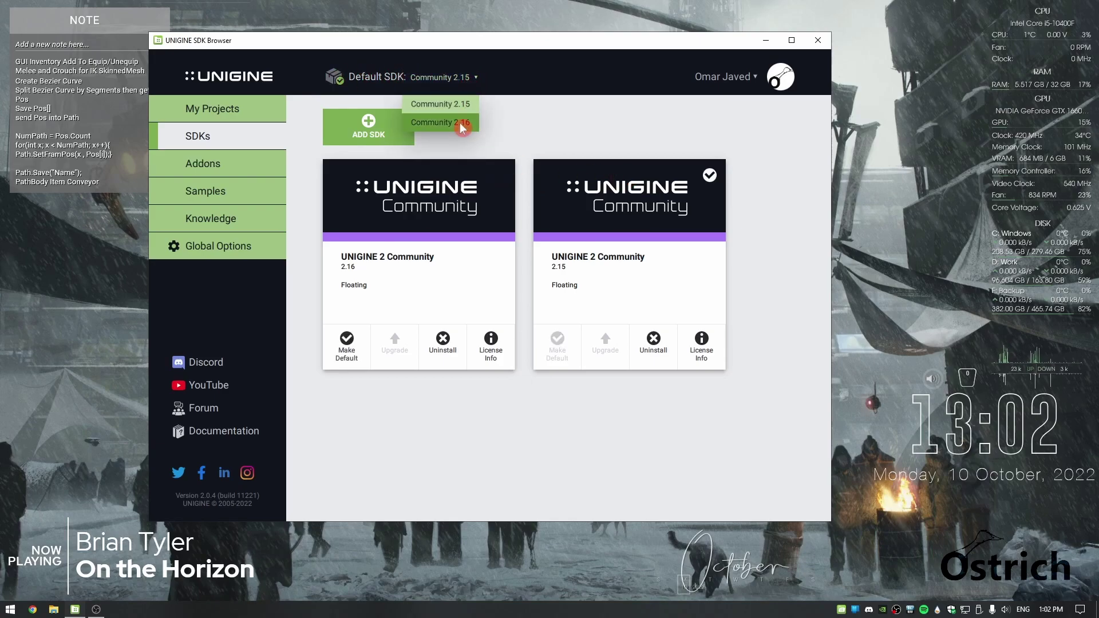
click(460, 107)
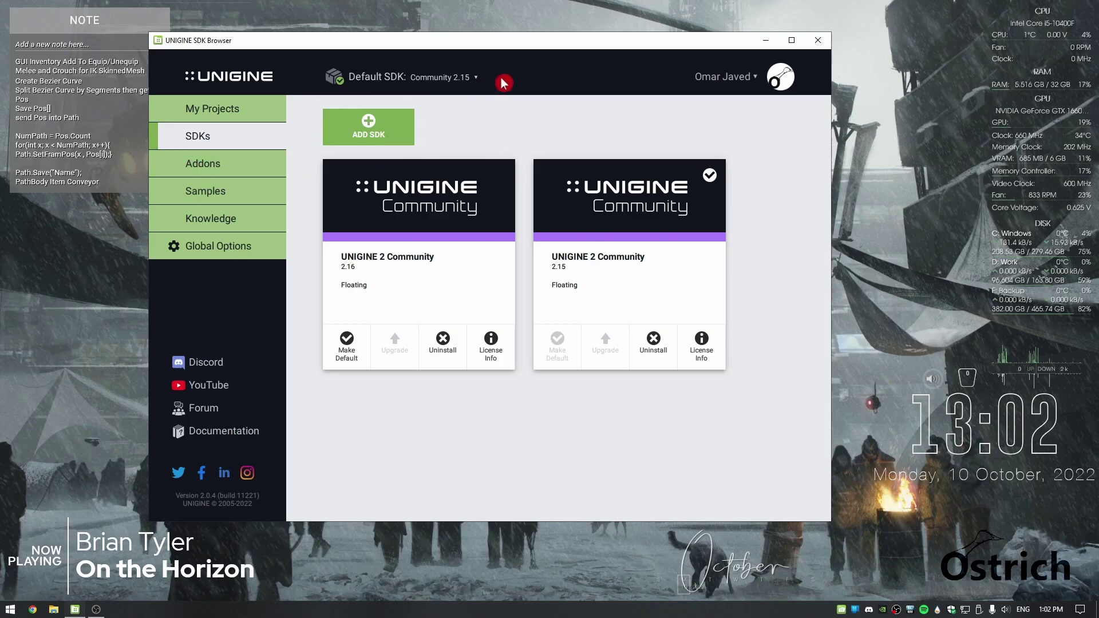
View the Addons page, switch the default SDK back to Community 2.16, and scroll its assets.
click(221, 163)
scroll(452, 408, down, 5)
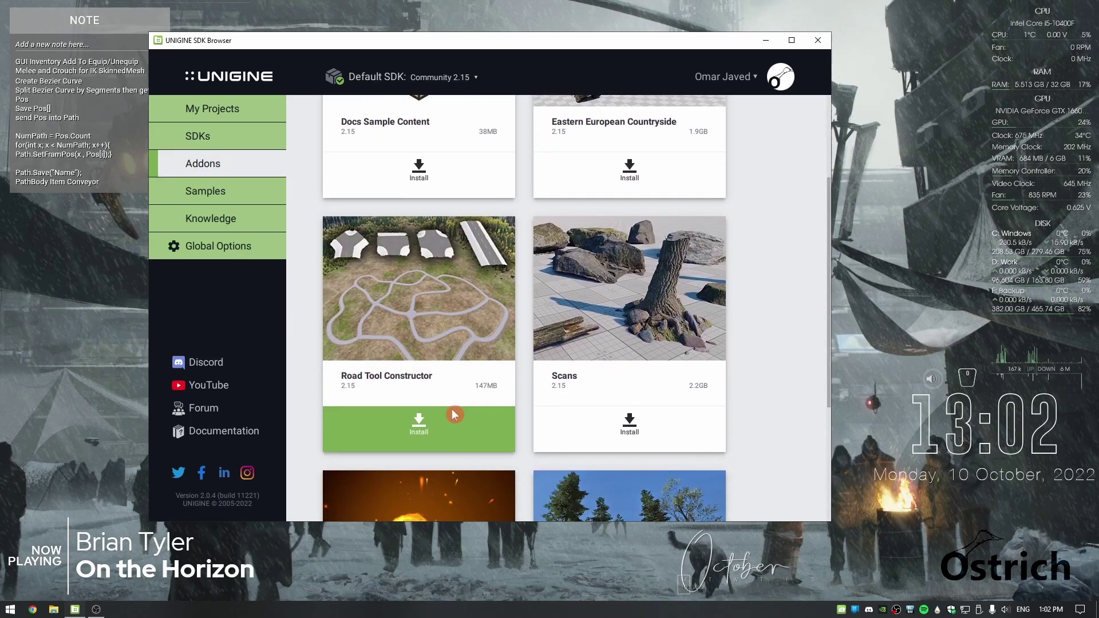
scroll(452, 409, up, 5)
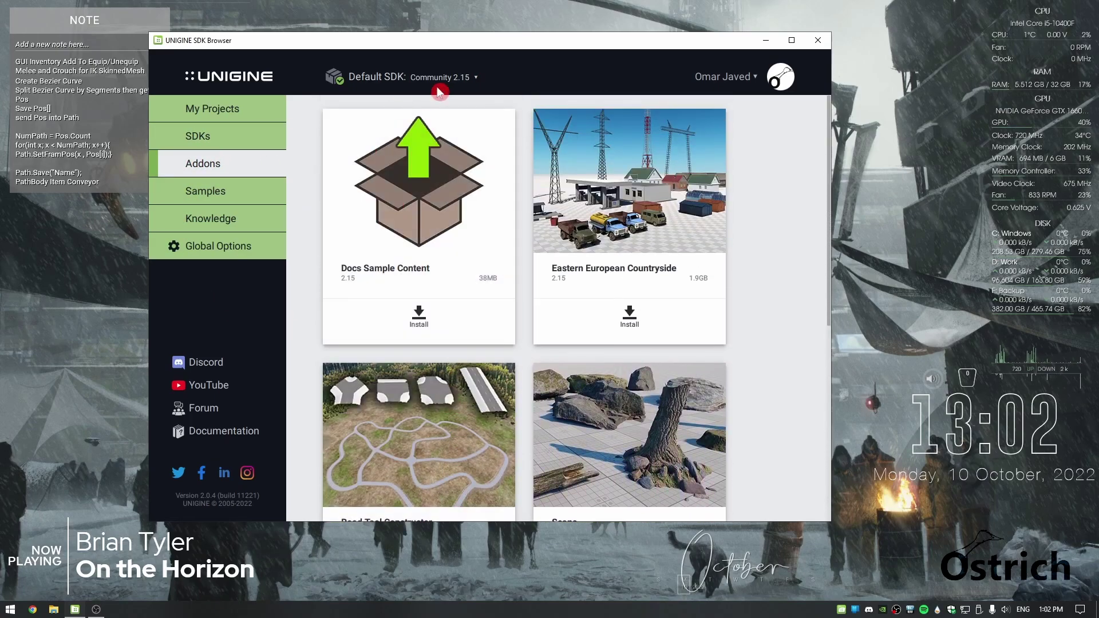
click(445, 83)
click(437, 126)
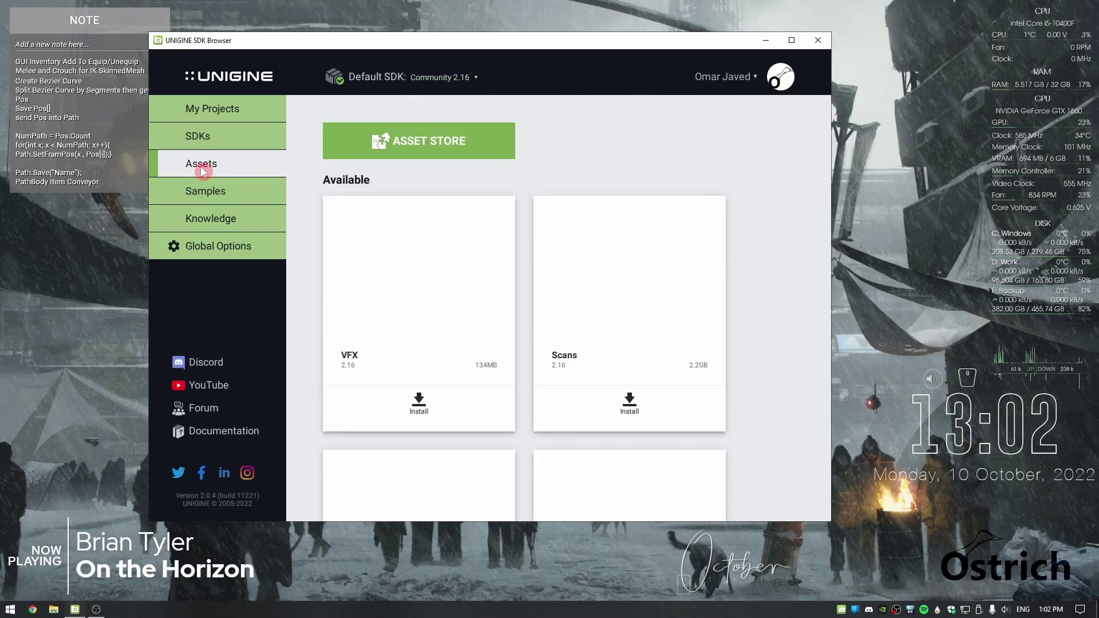
scroll(428, 331, down, 8)
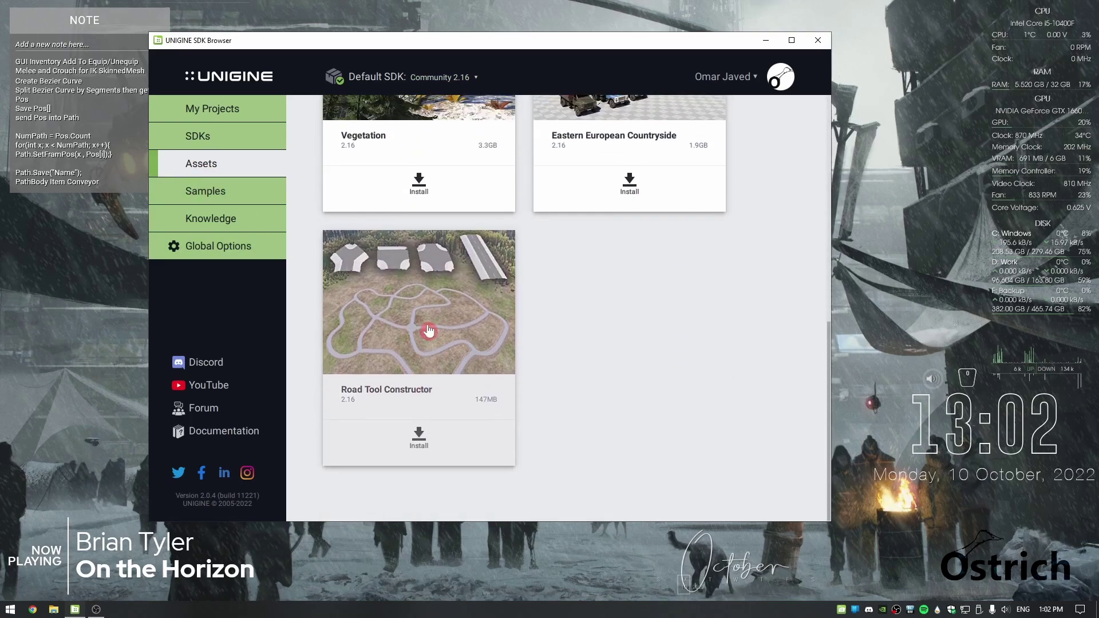
scroll(428, 331, up, 8)
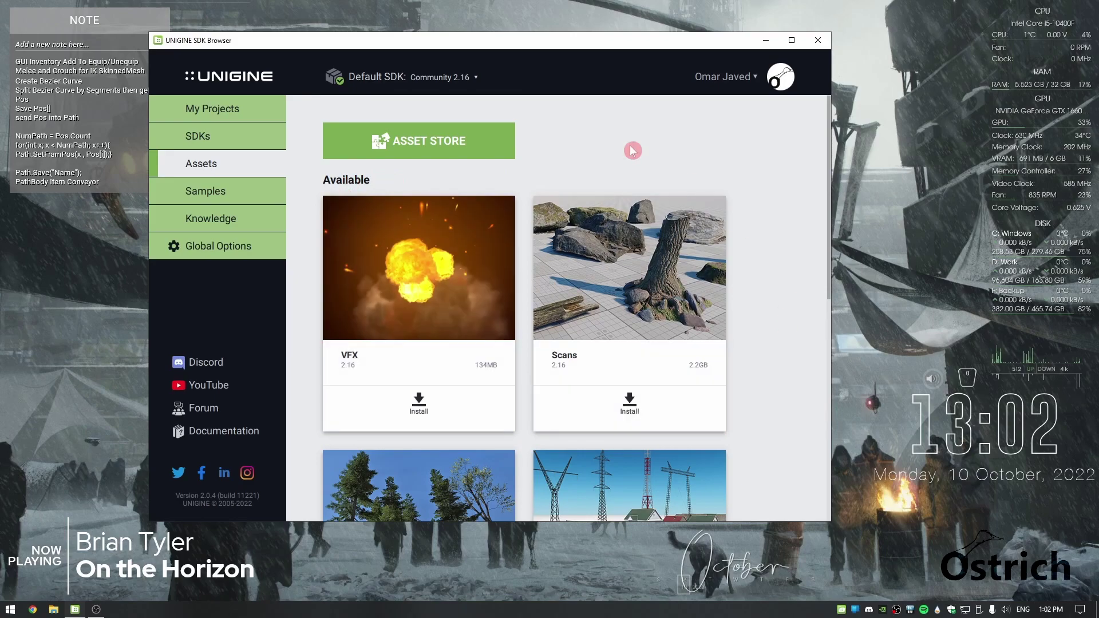
Open the UNIGINE Asset Store, browse the purchased and free assets, then close it.
click(461, 146)
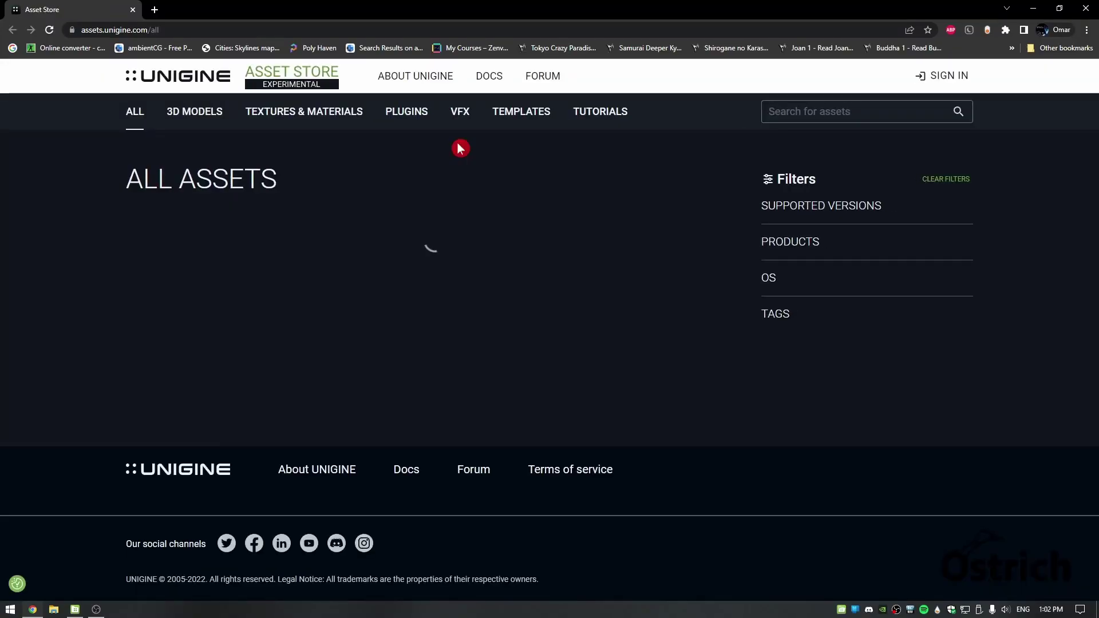
scroll(491, 352, down, 6)
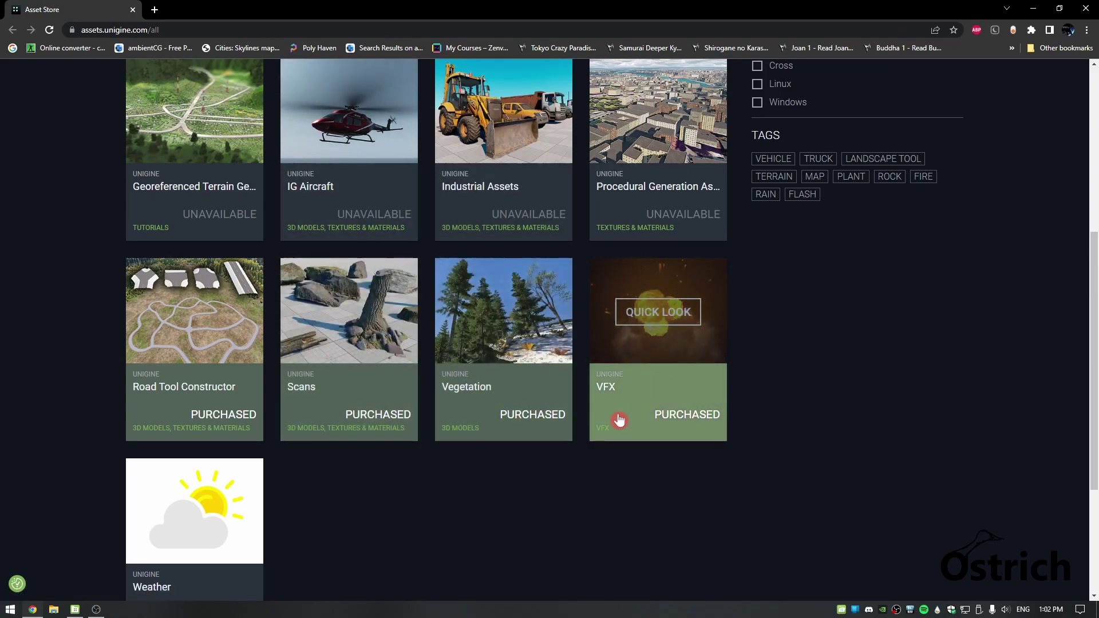
scroll(621, 412, up, 5)
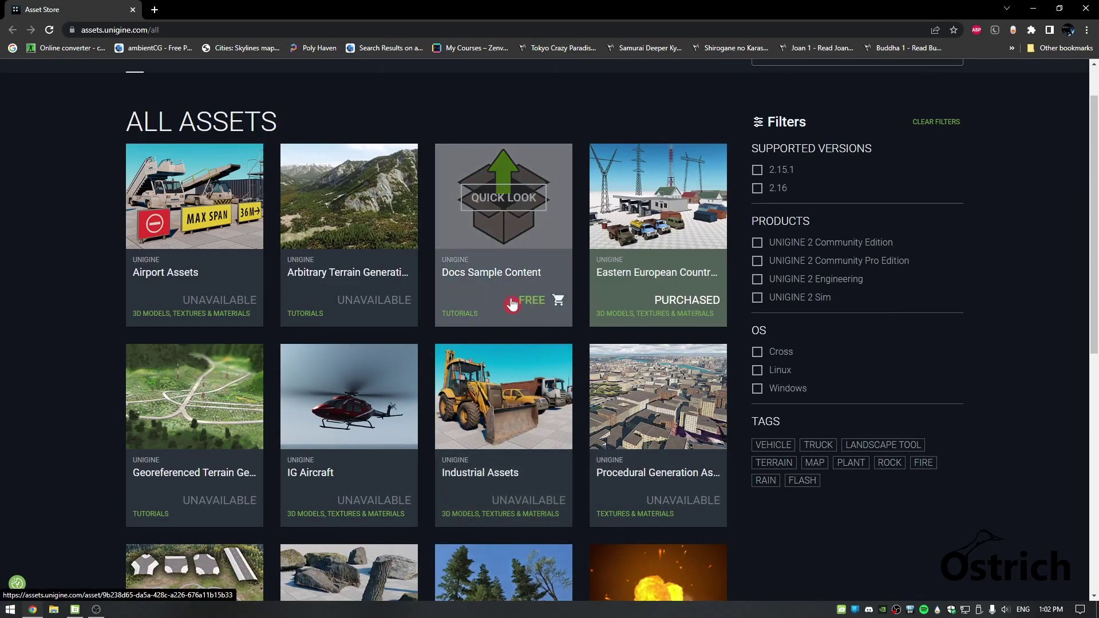
scroll(378, 408, down, 5)
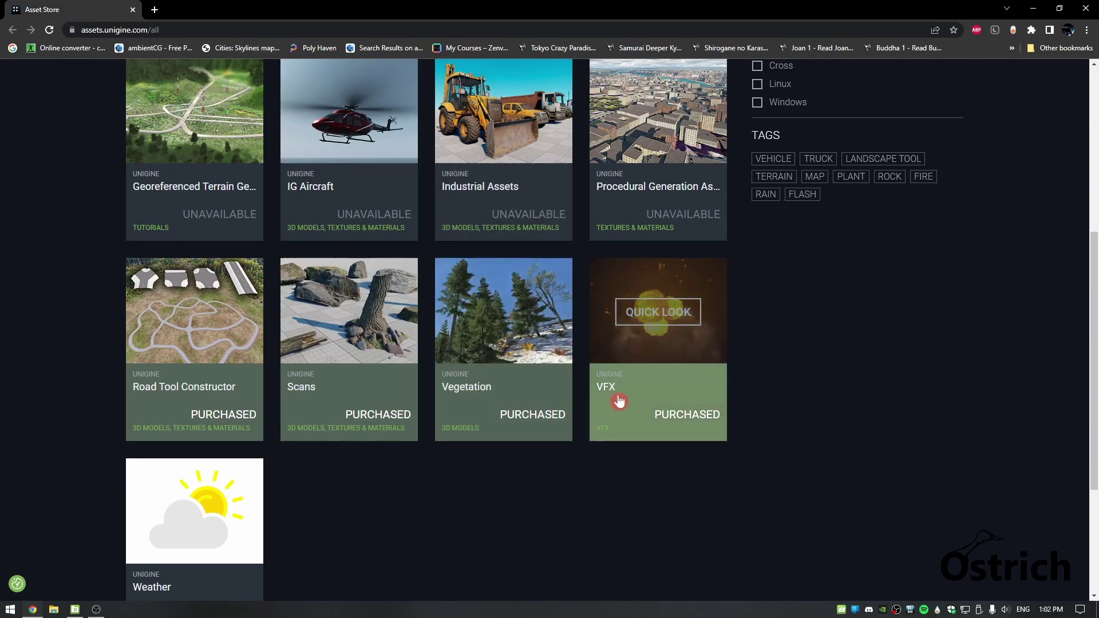
scroll(633, 388, up, 5)
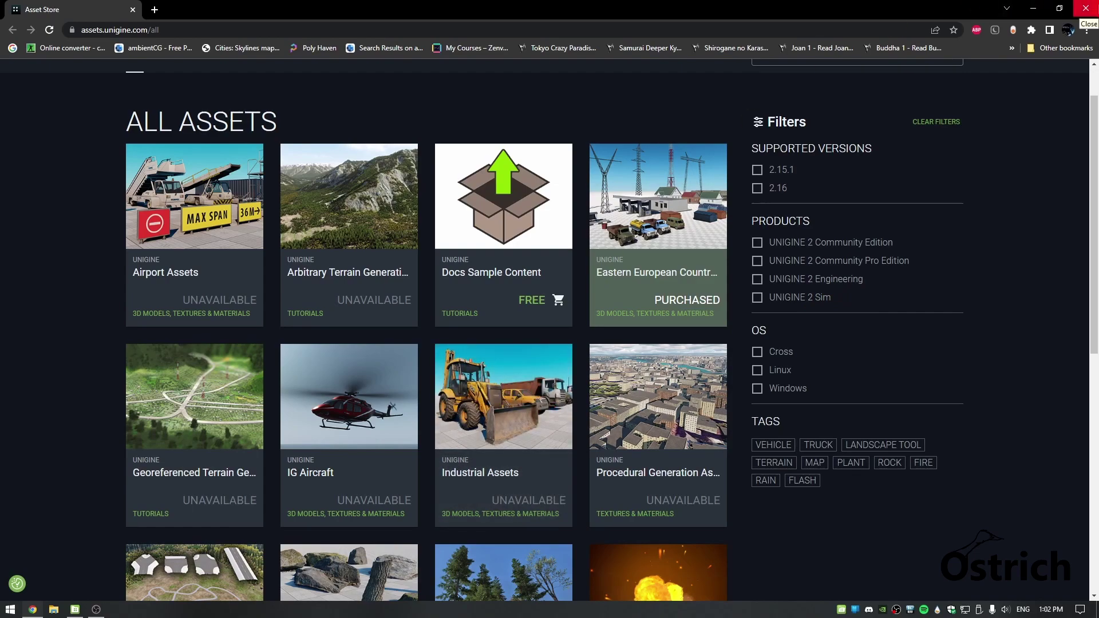
click(1086, 8)
Scroll through the SDK Browser's Assets page.
scroll(484, 172, down, 5)
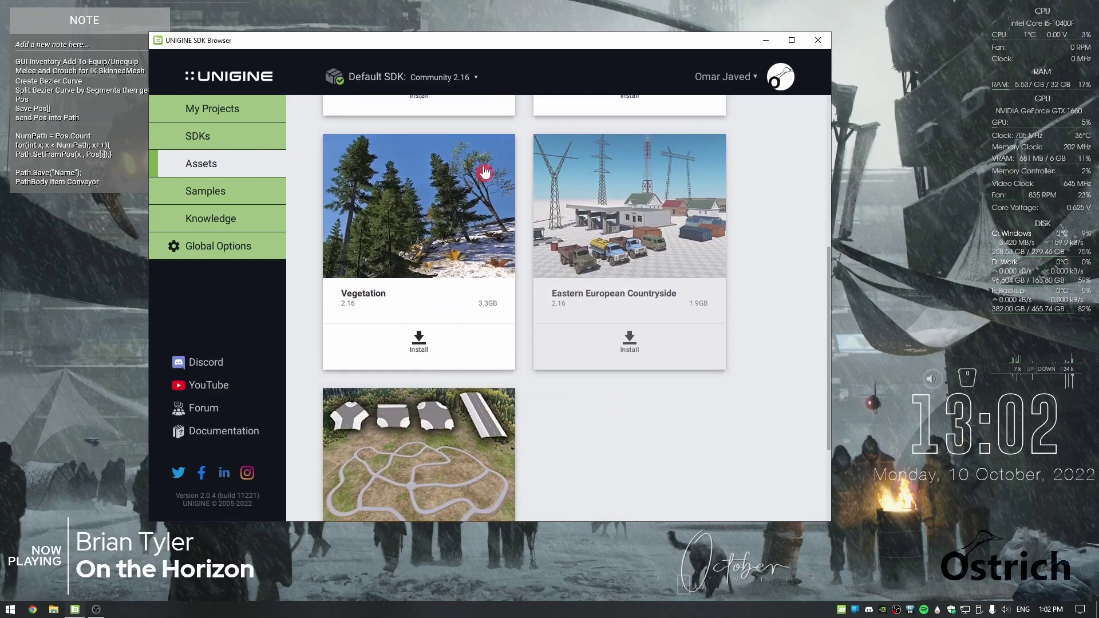
scroll(424, 455, down, 3)
scroll(636, 373, up, 4)
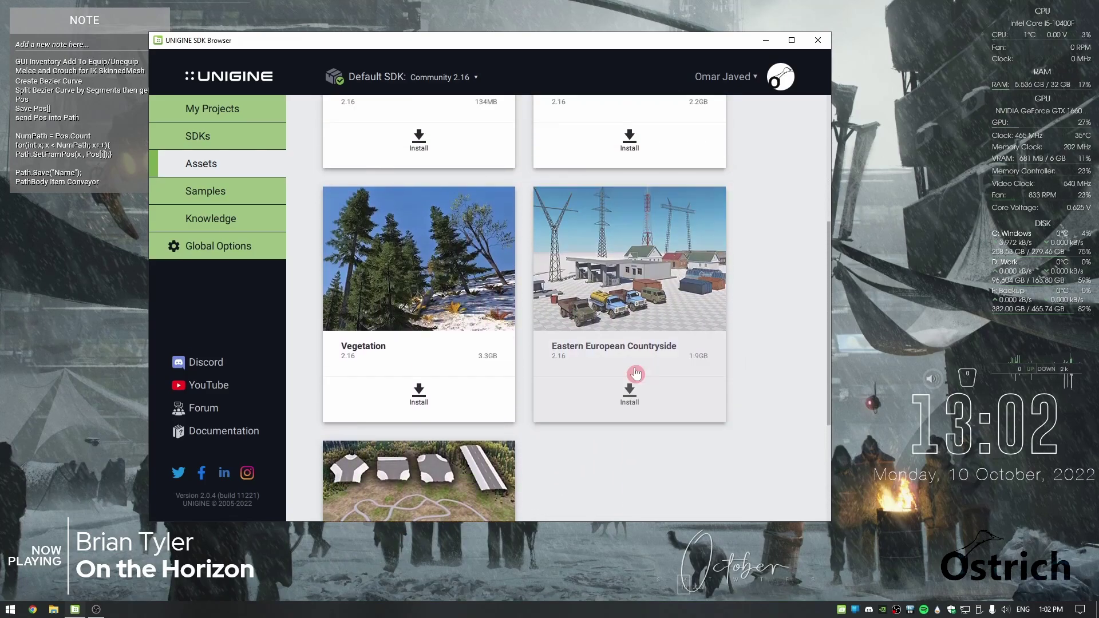
scroll(635, 373, up, 5)
Open Samples > Demos, browse demos like Mars and Oil Refinery, then return to My Projects.
click(232, 190)
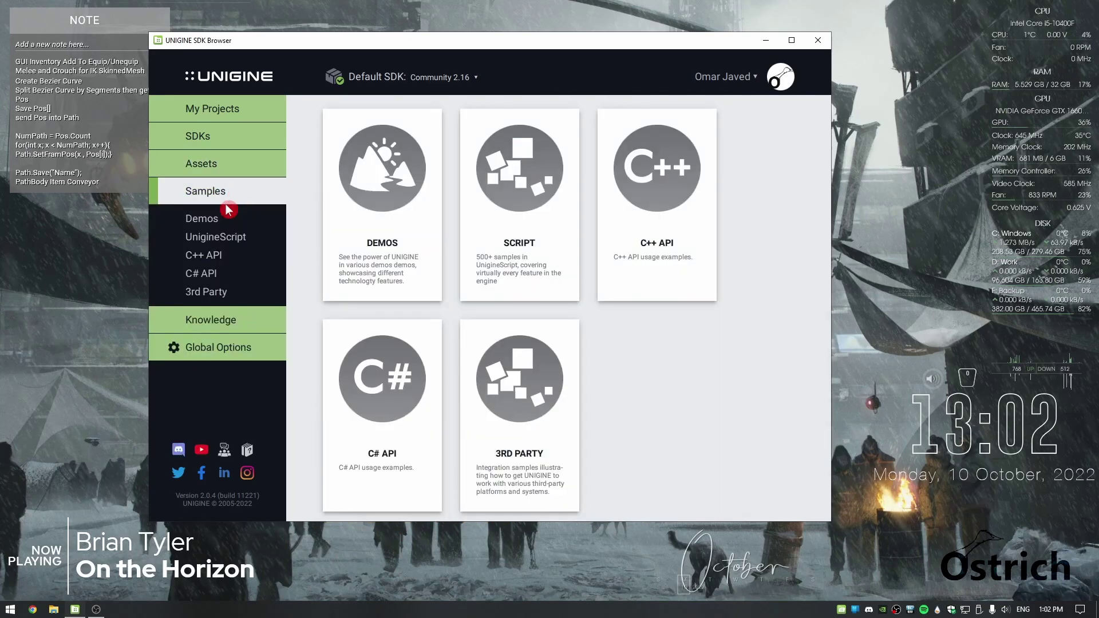
click(412, 199)
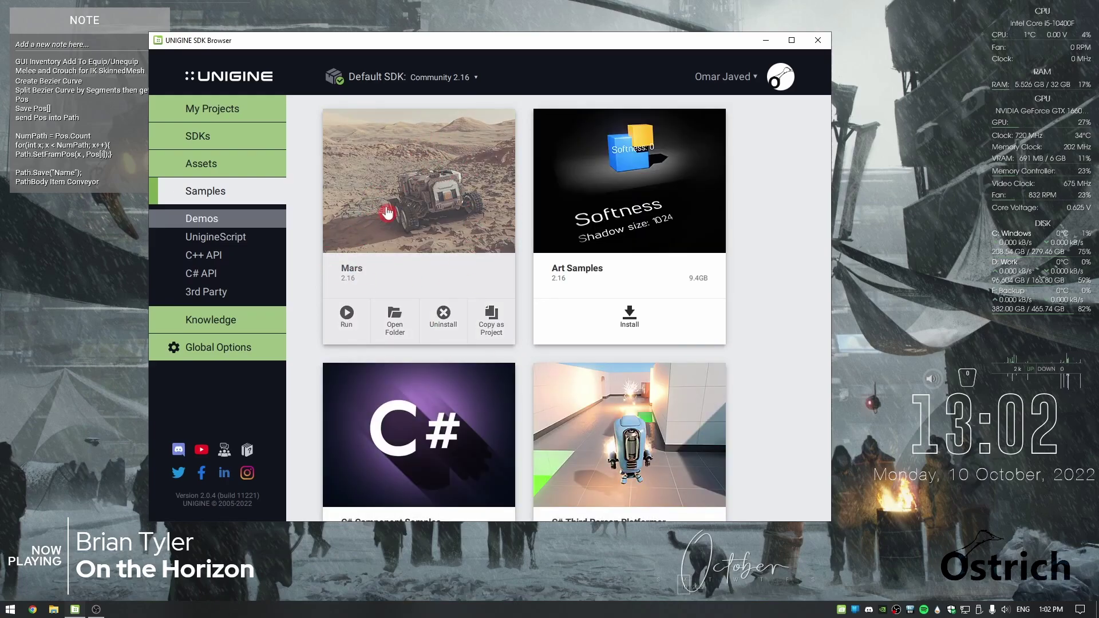
scroll(508, 431, down, 10)
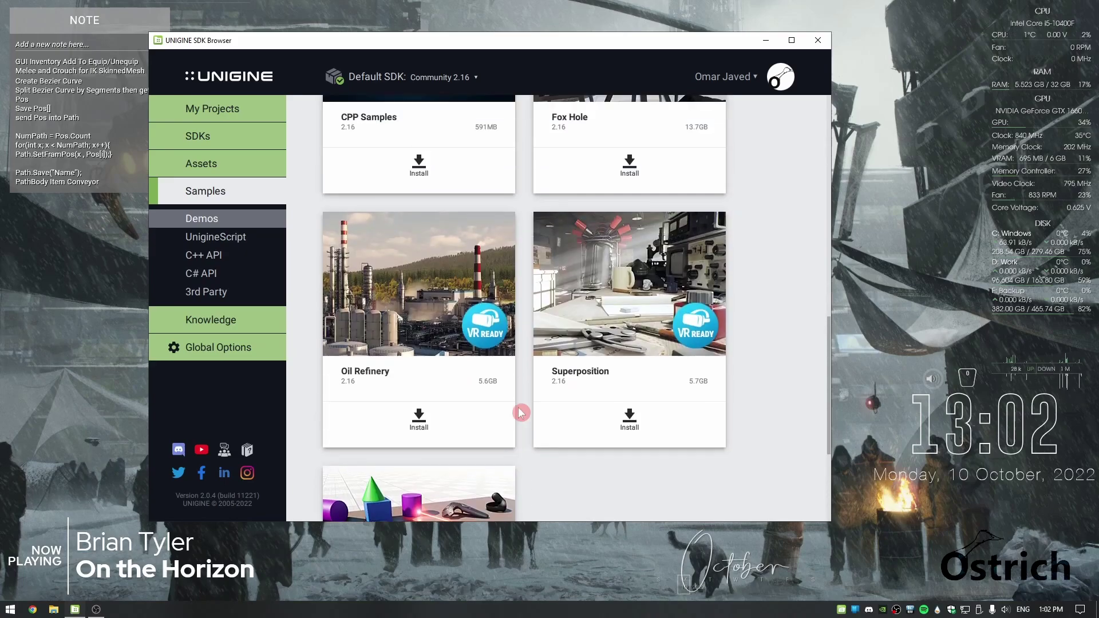
scroll(520, 404, up, 10)
click(227, 111)
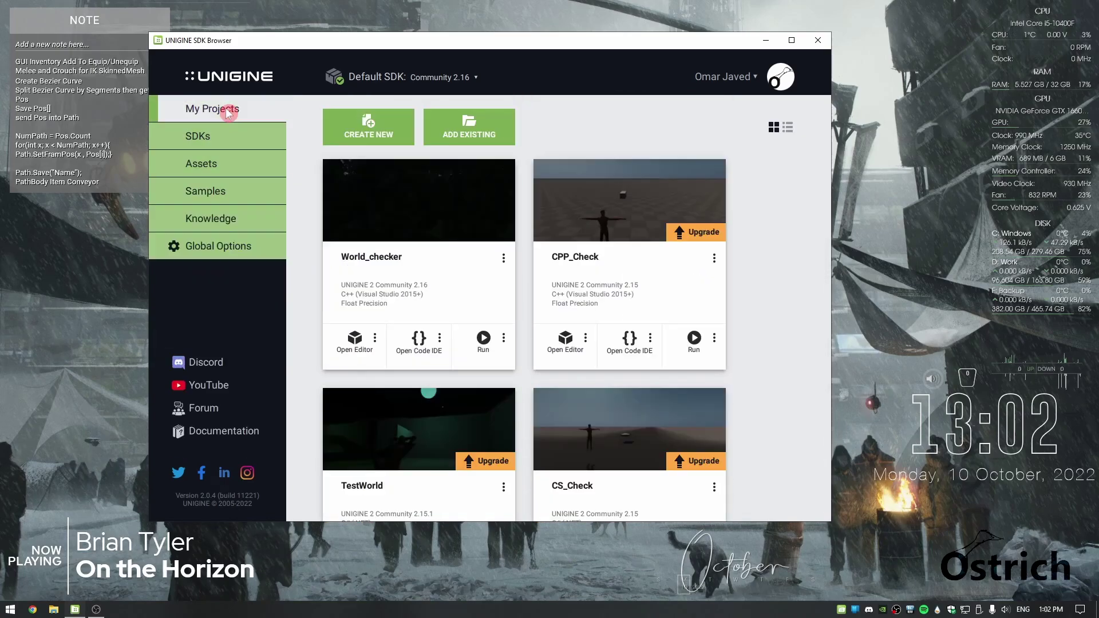
click(359, 129)
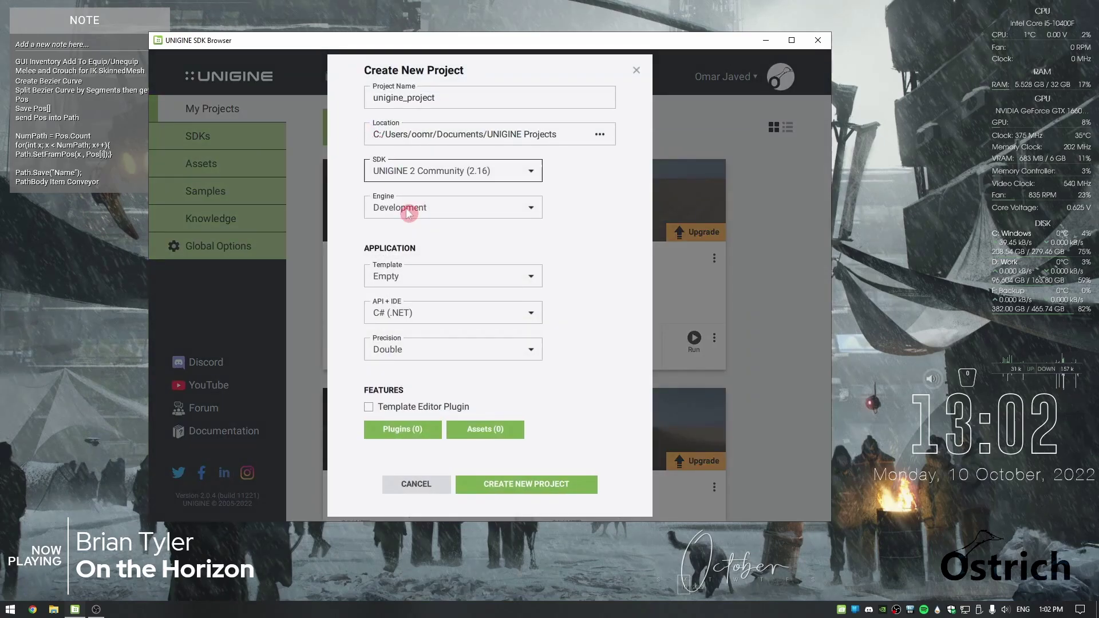
click(452, 347)
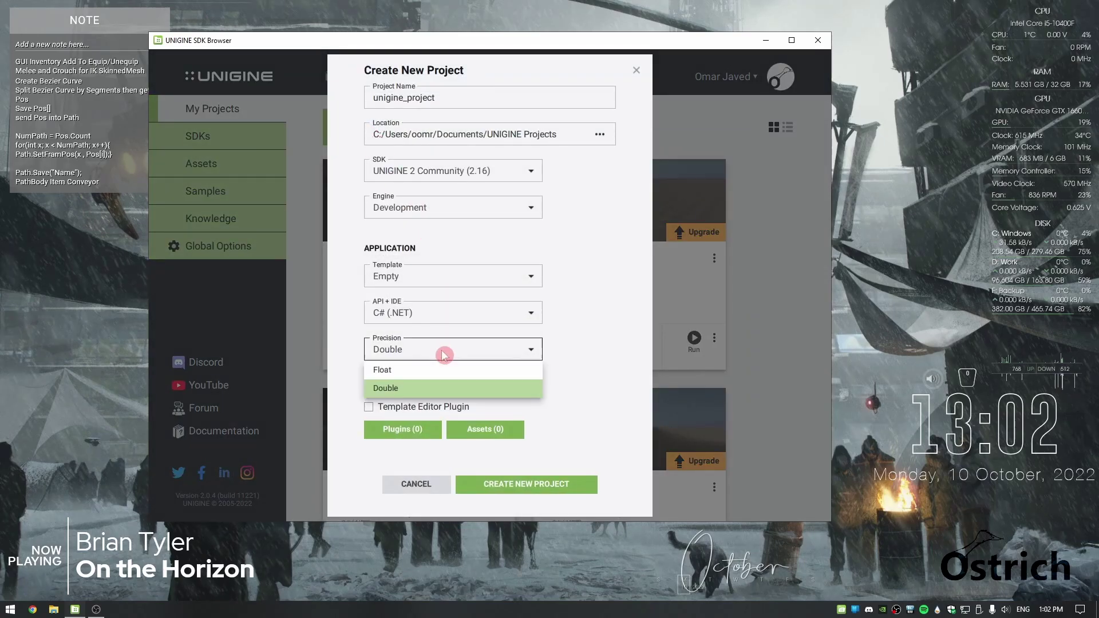
click(400, 371)
click(420, 350)
click(414, 388)
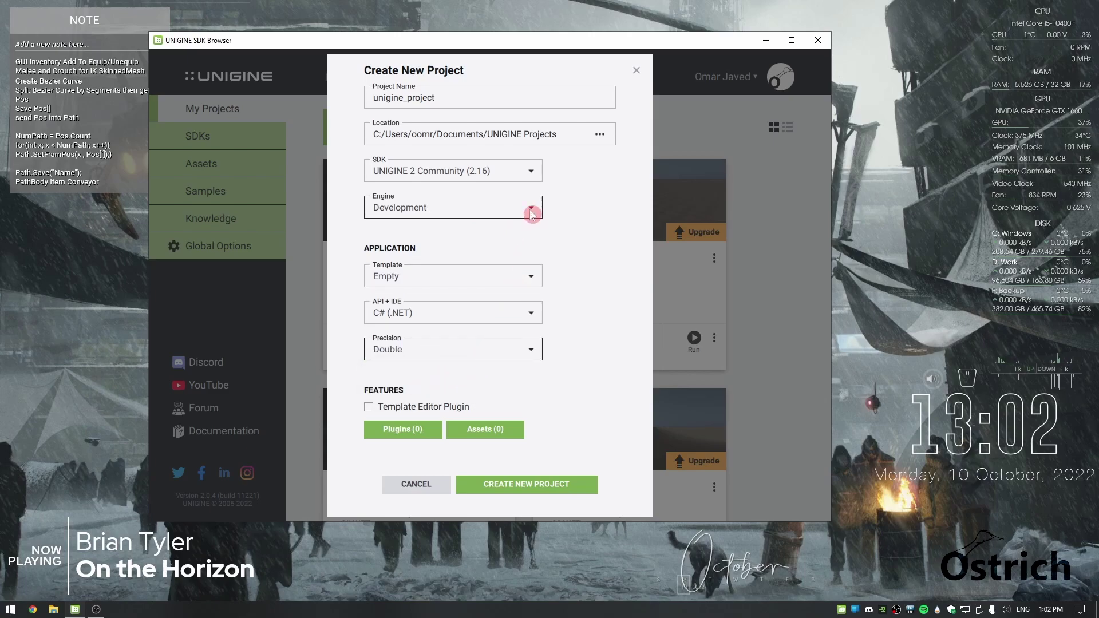
click(636, 69)
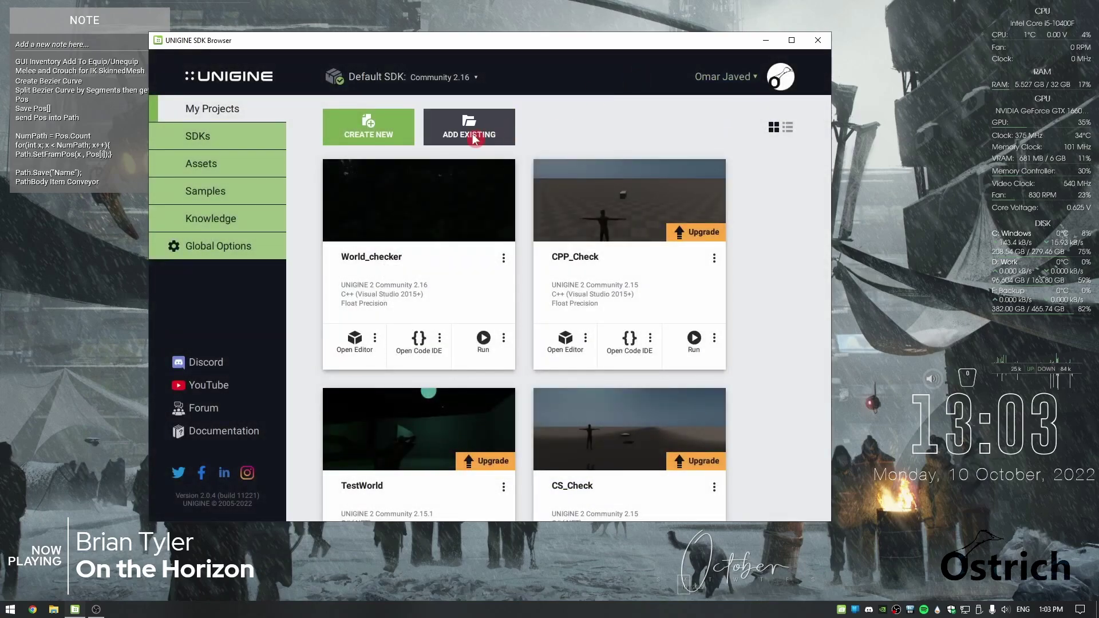
click(260, 254)
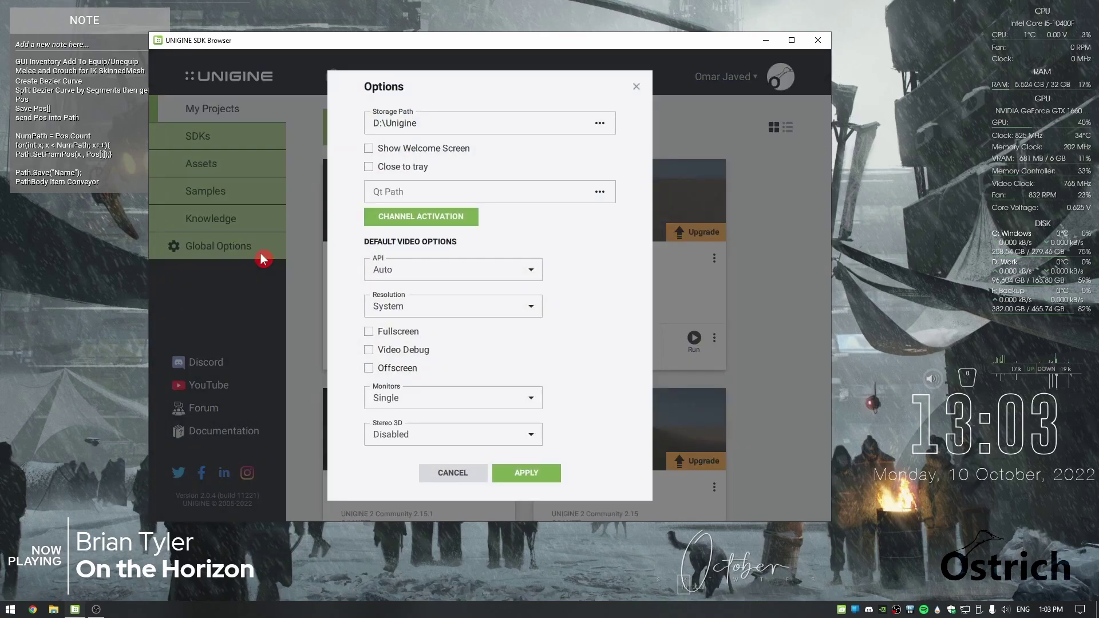
click(409, 273)
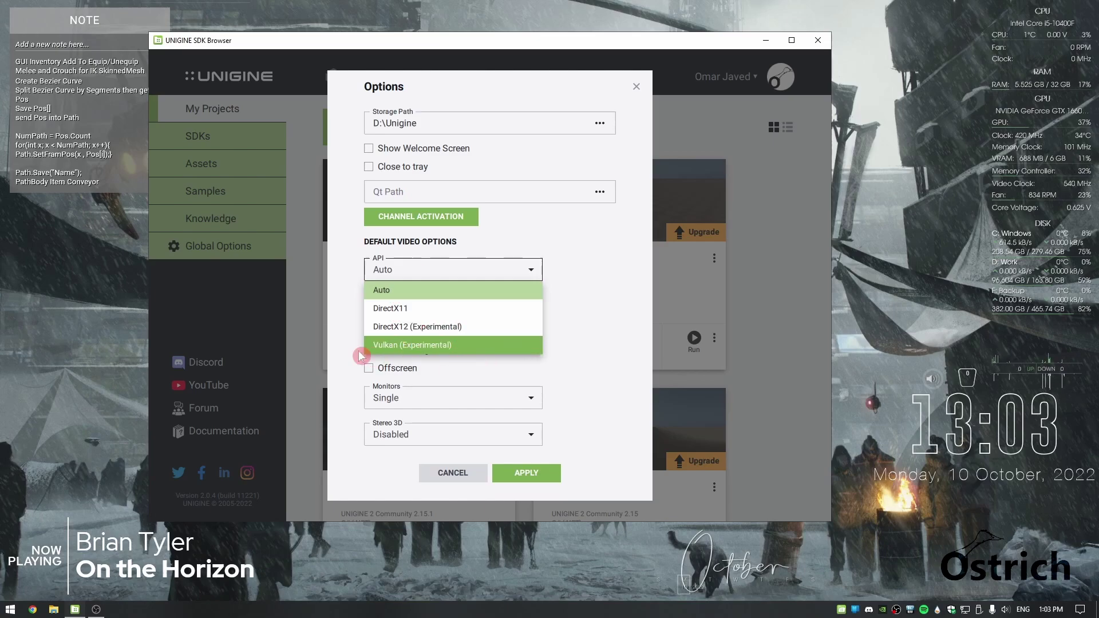
click(455, 268)
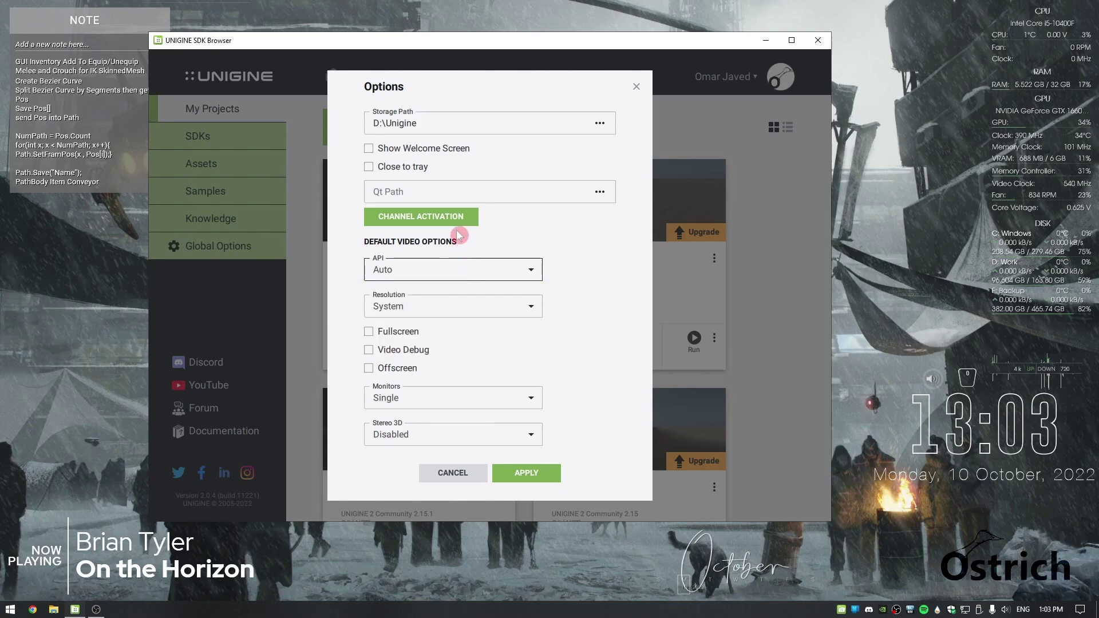
Close the options dialog, then start Add Existing once and cancel the file picker.
click(470, 482)
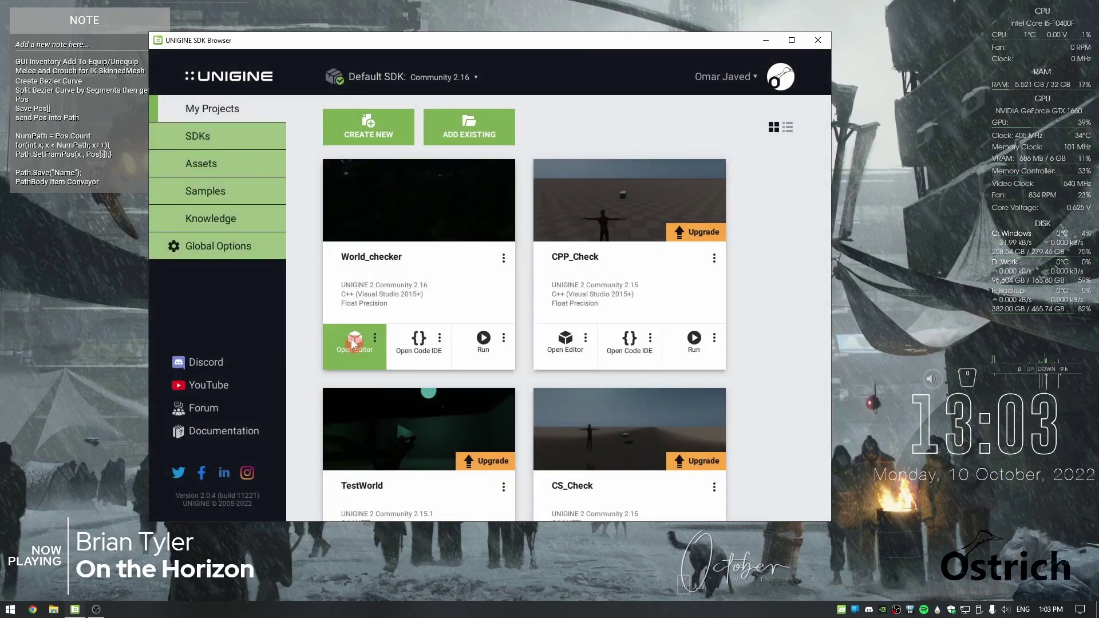
click(486, 136)
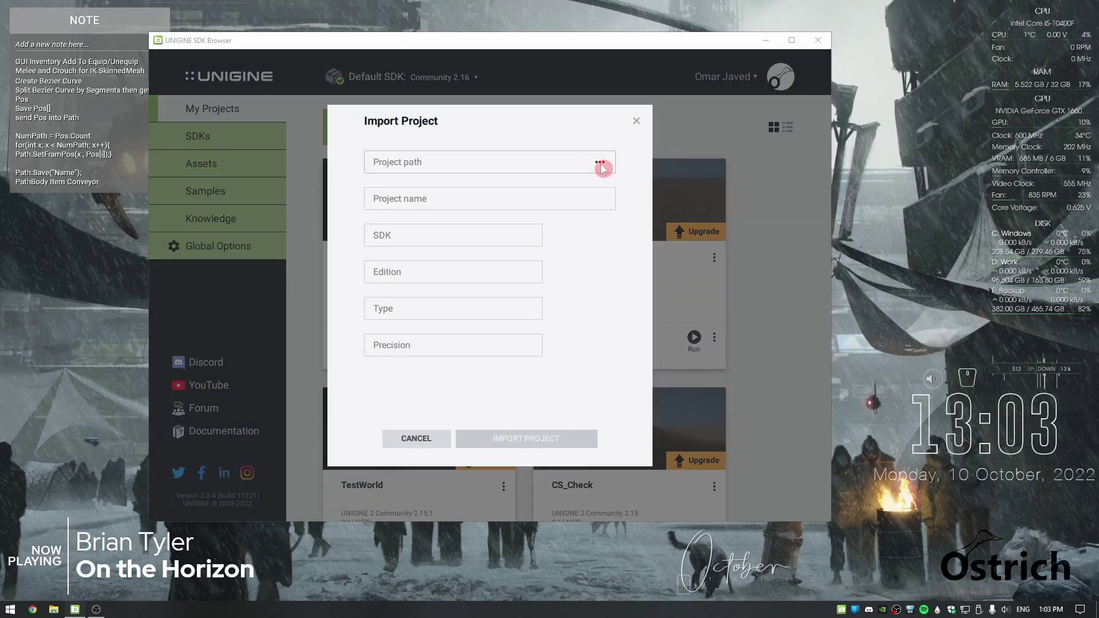
click(602, 166)
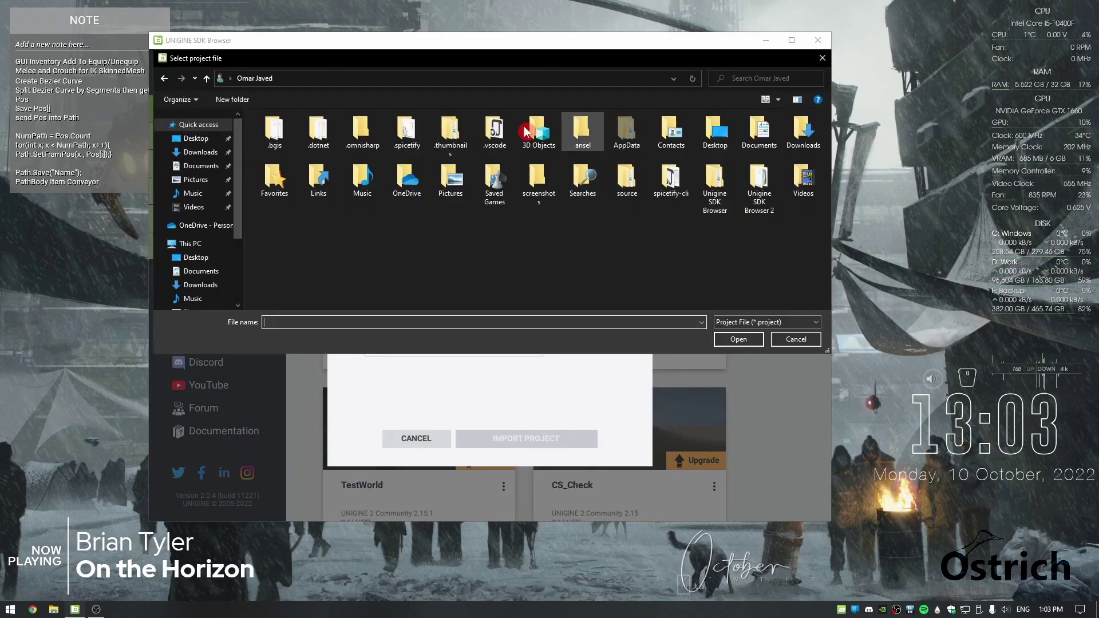
click(823, 57)
click(633, 121)
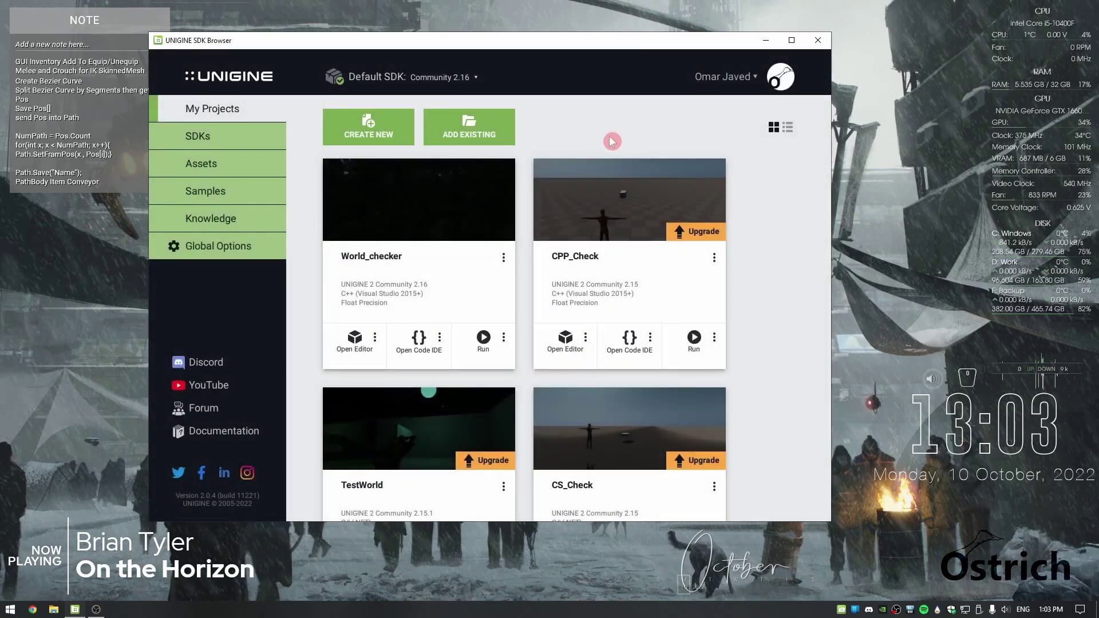
Start Add Existing again, browse to D:\Unigine\Hix, and choose Hix.project for import.
click(486, 138)
click(605, 161)
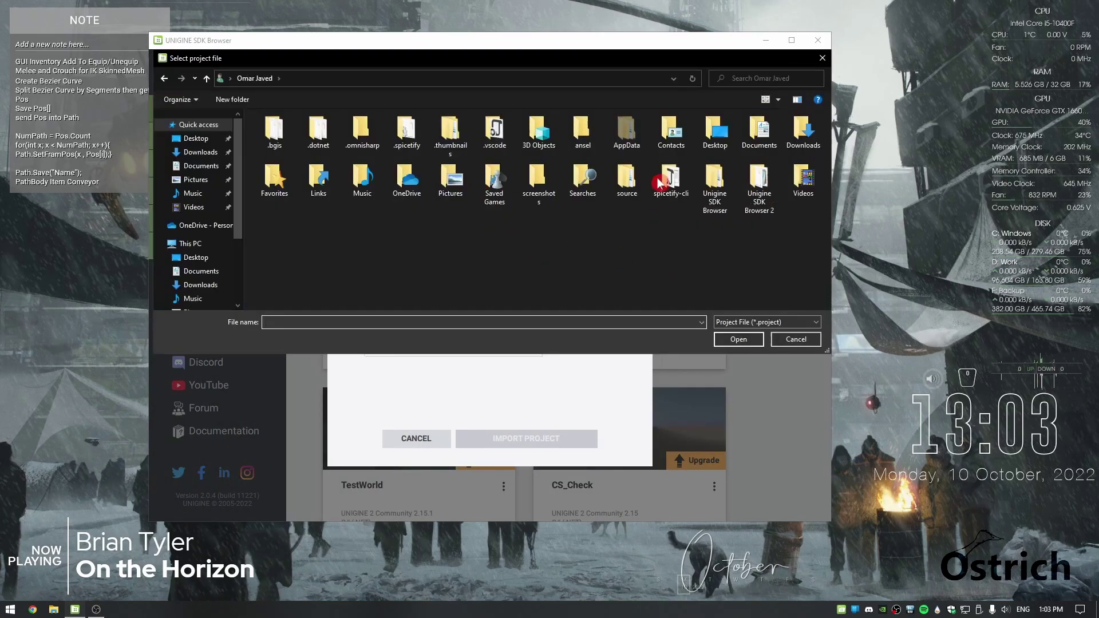
scroll(206, 281, down, 4)
click(200, 262)
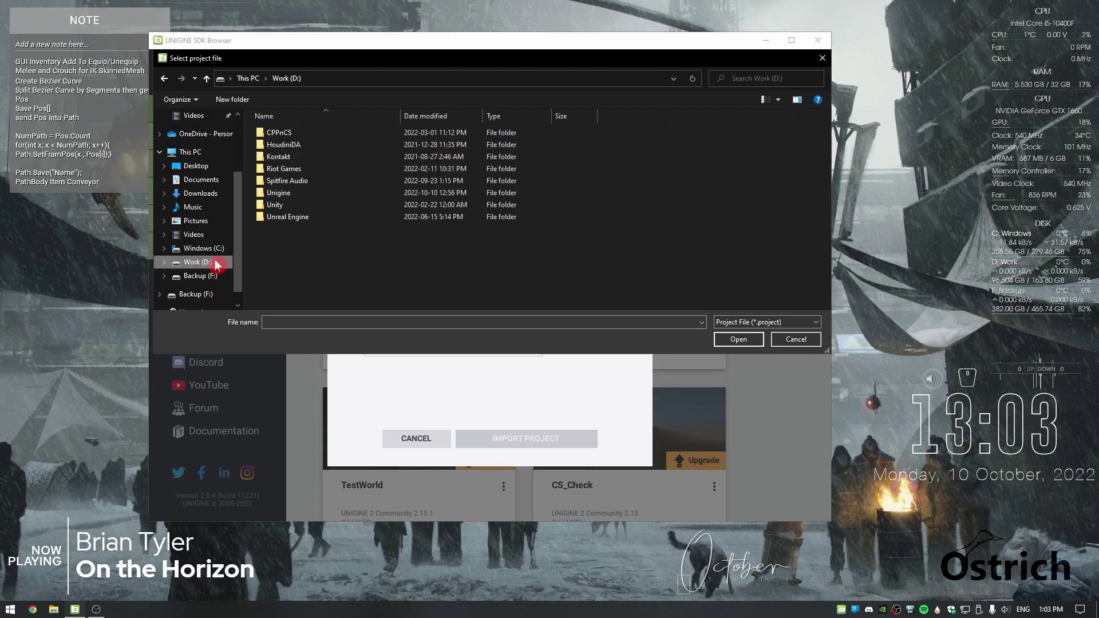
double_click(283, 194)
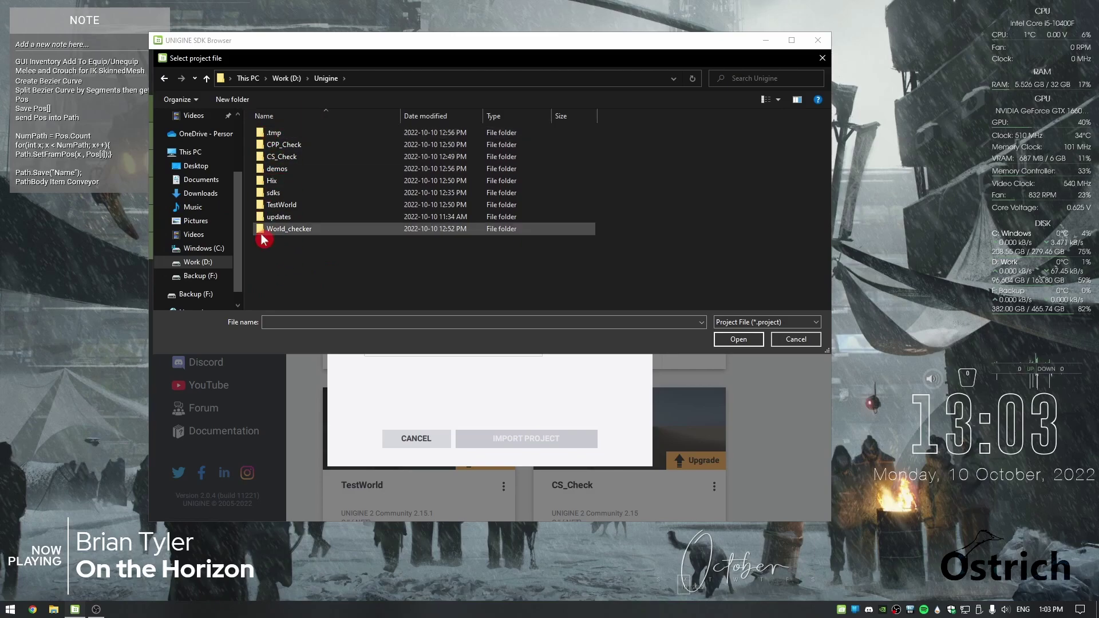
double_click(274, 181)
click(275, 183)
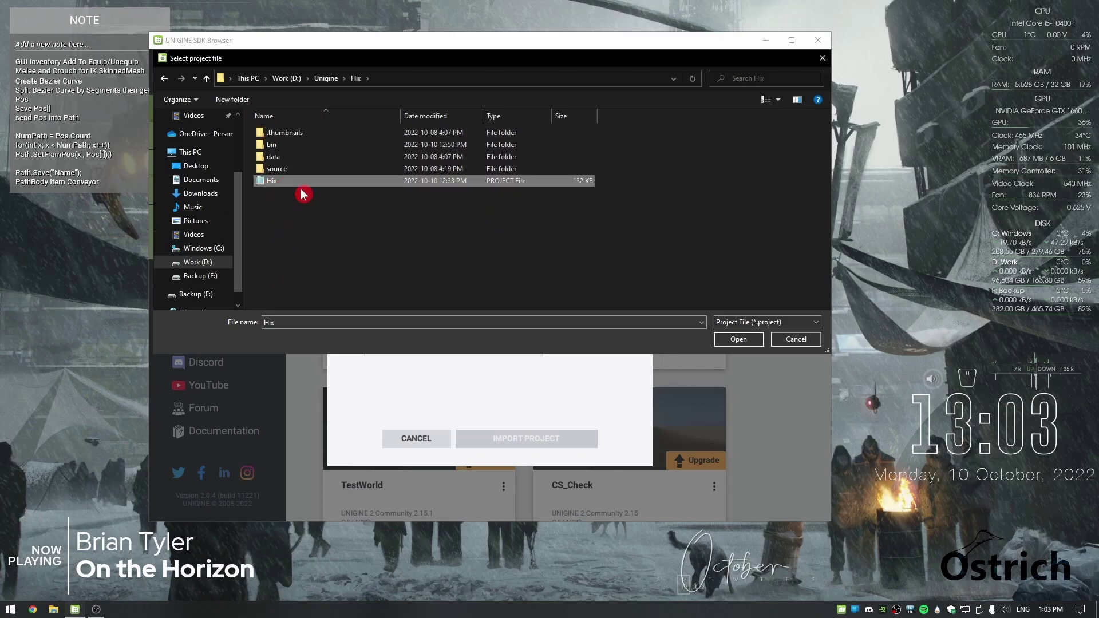
click(753, 346)
Import the Hix project into My Projects and scroll through the project list.
click(485, 438)
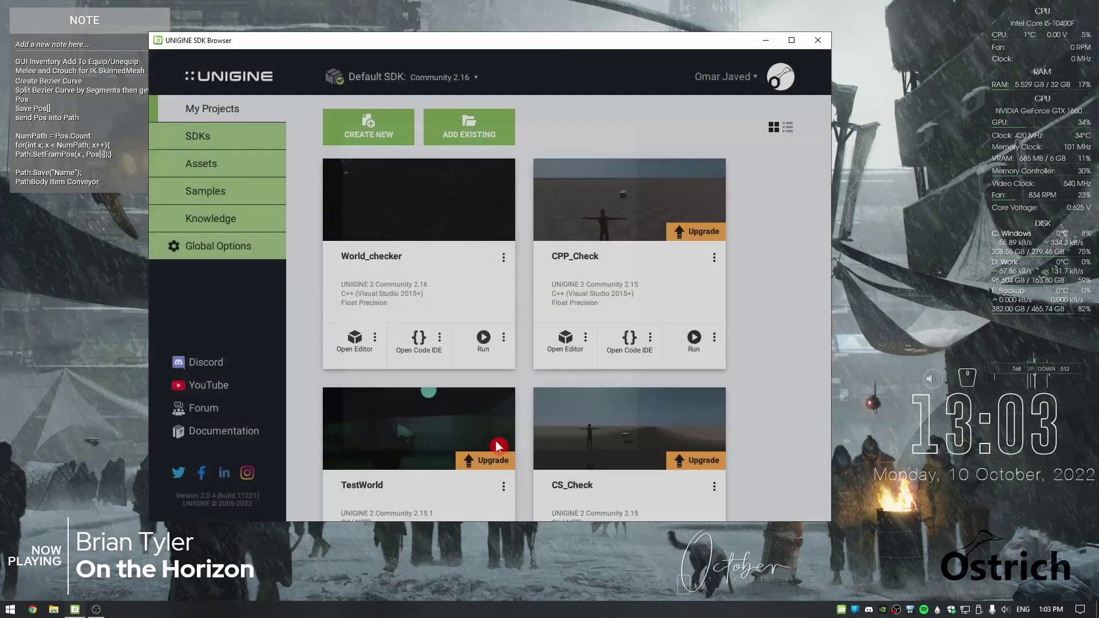
scroll(500, 438, down, 2)
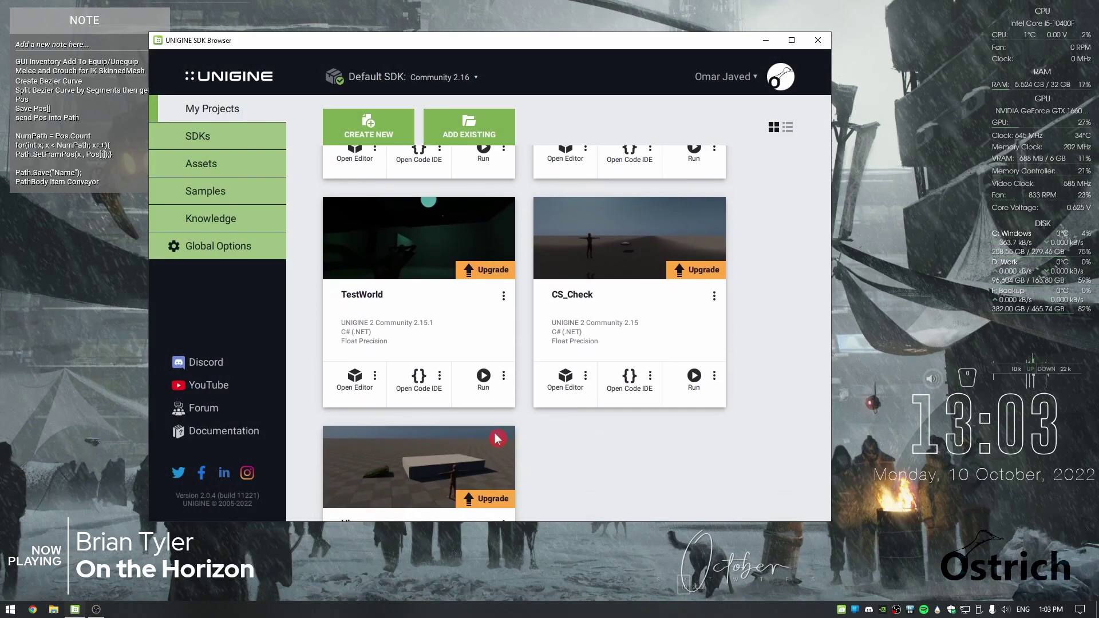
scroll(496, 439, down, 3)
scroll(512, 351, up, 7)
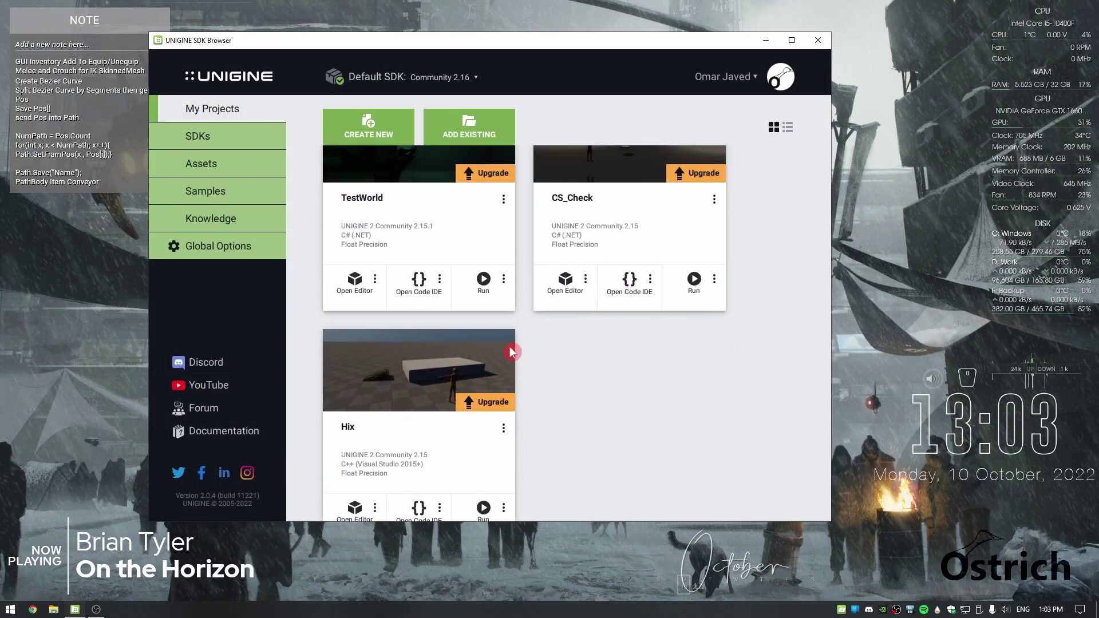
scroll(574, 490, down, 7)
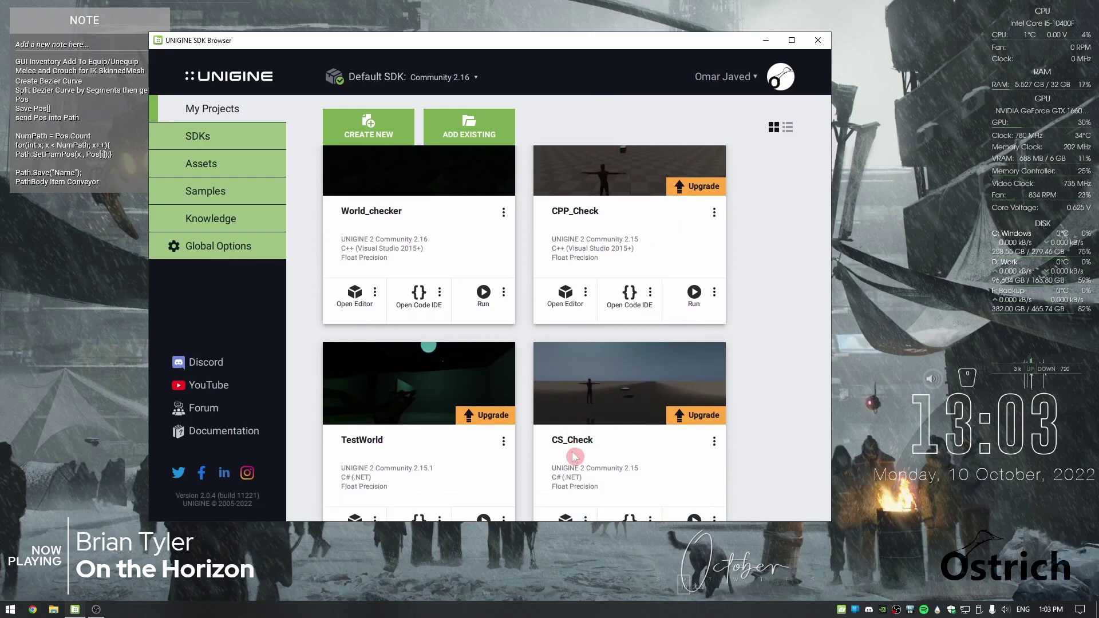
scroll(482, 384, up, 7)
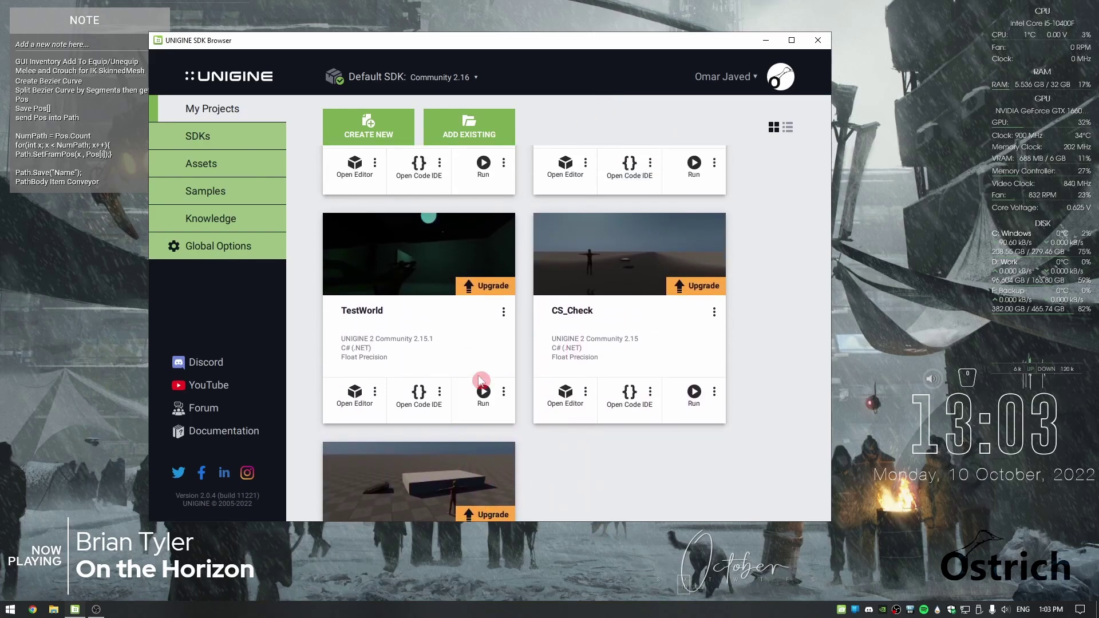
Configure TestWorld's upgrade with SDK 2.16, Float precision, Development engine and Empty template.
click(486, 465)
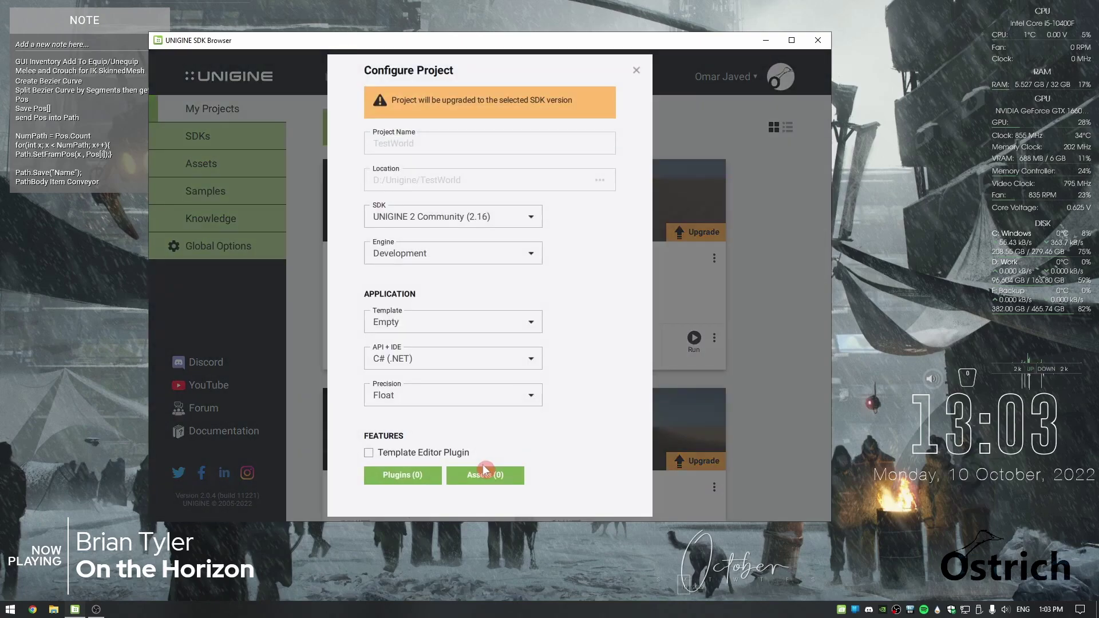
click(491, 216)
click(487, 235)
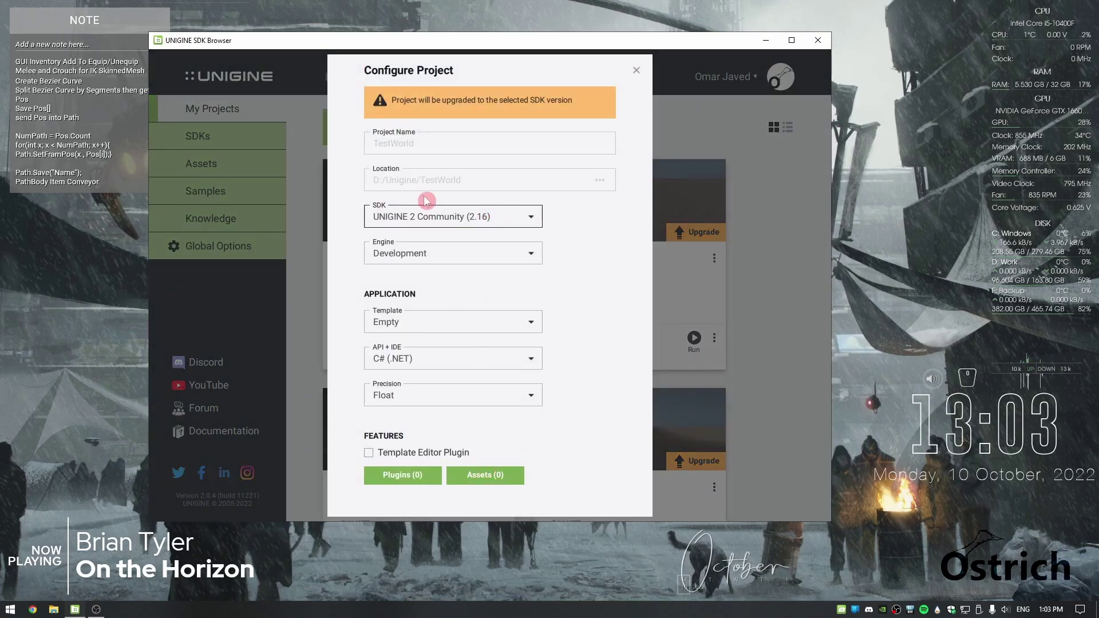
click(484, 400)
click(441, 417)
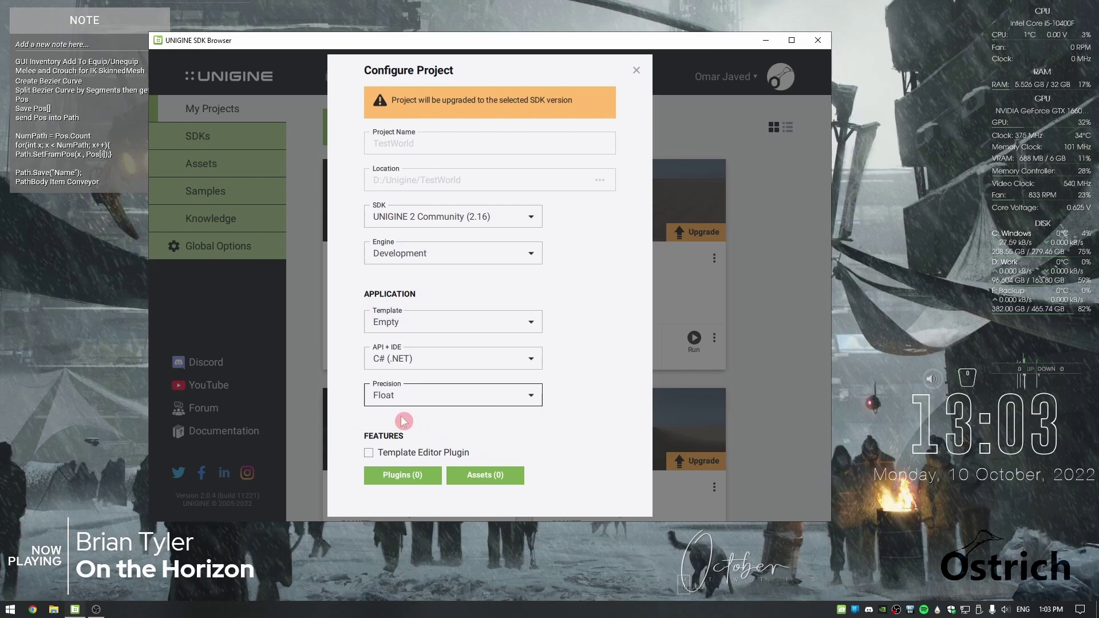
click(503, 252)
click(498, 254)
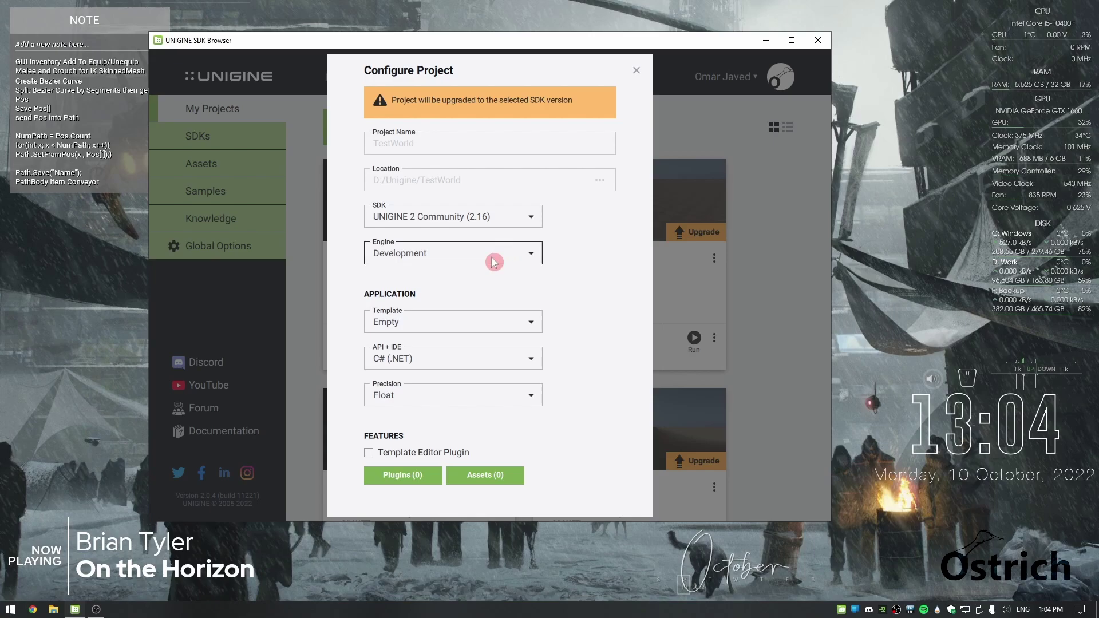
click(466, 325)
click(465, 329)
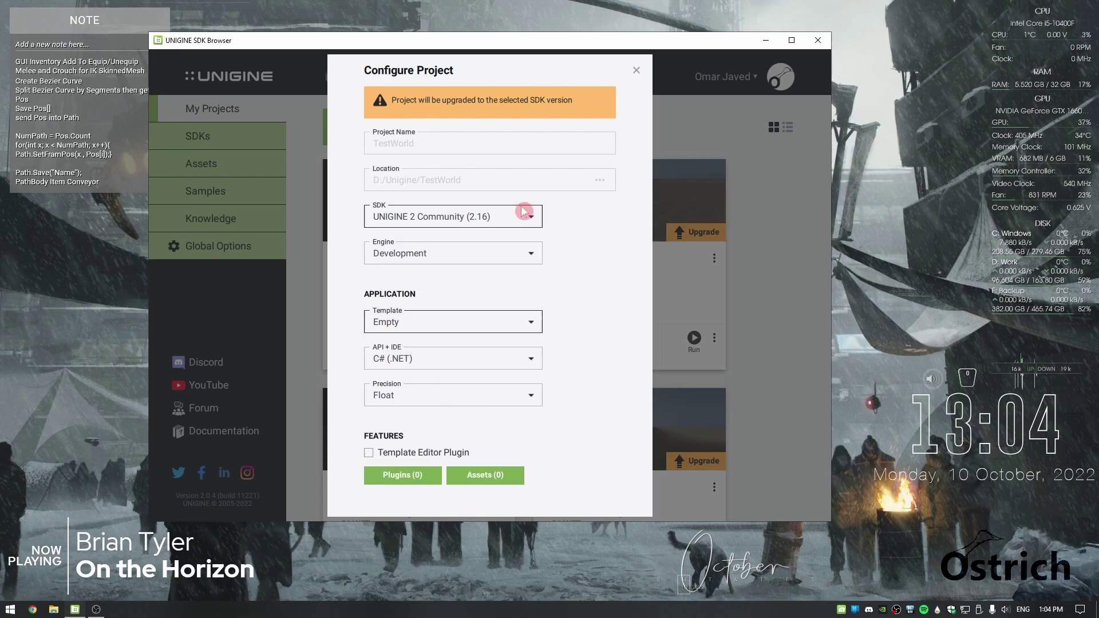
scroll(532, 234, down, 2)
click(558, 482)
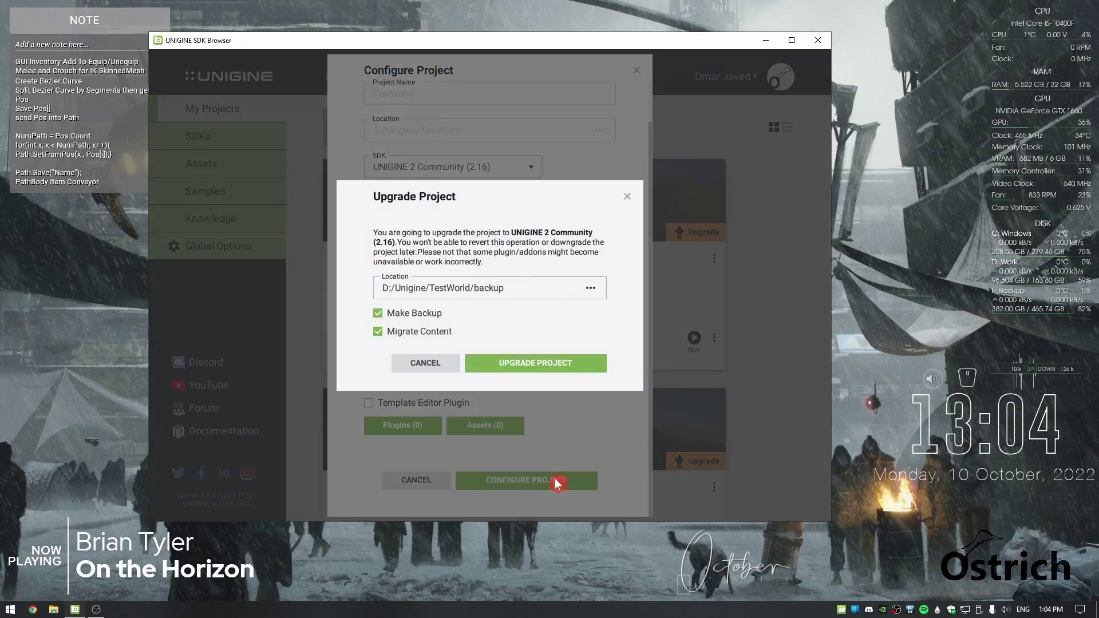
Upgrade TestWorld to 2.16 without backup or content migration, then open its code in the IDE.
click(426, 314)
click(433, 332)
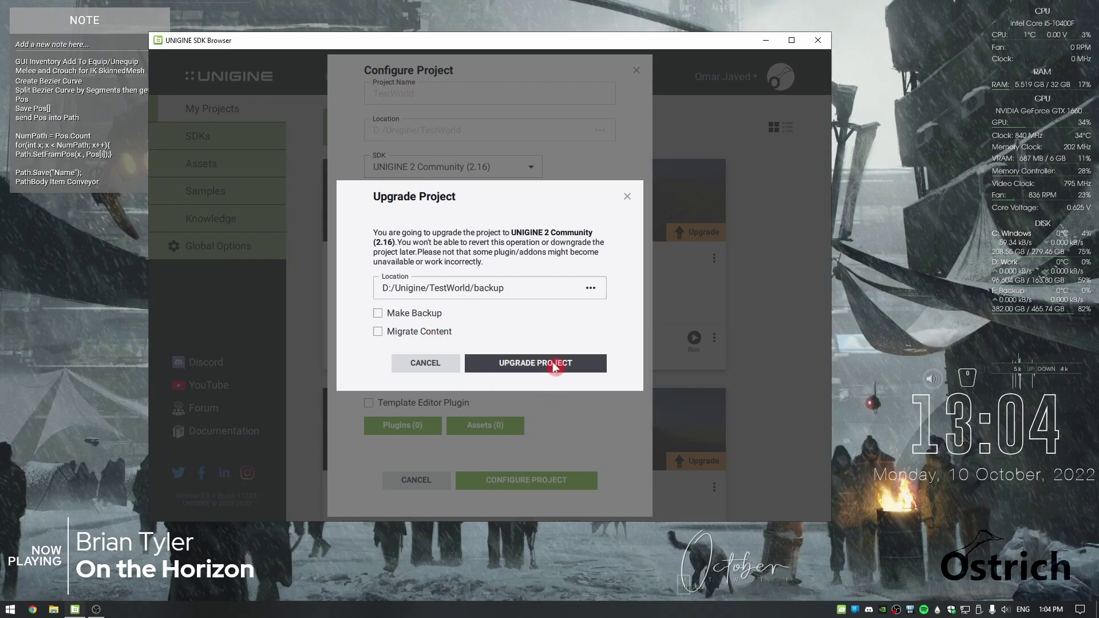
click(541, 364)
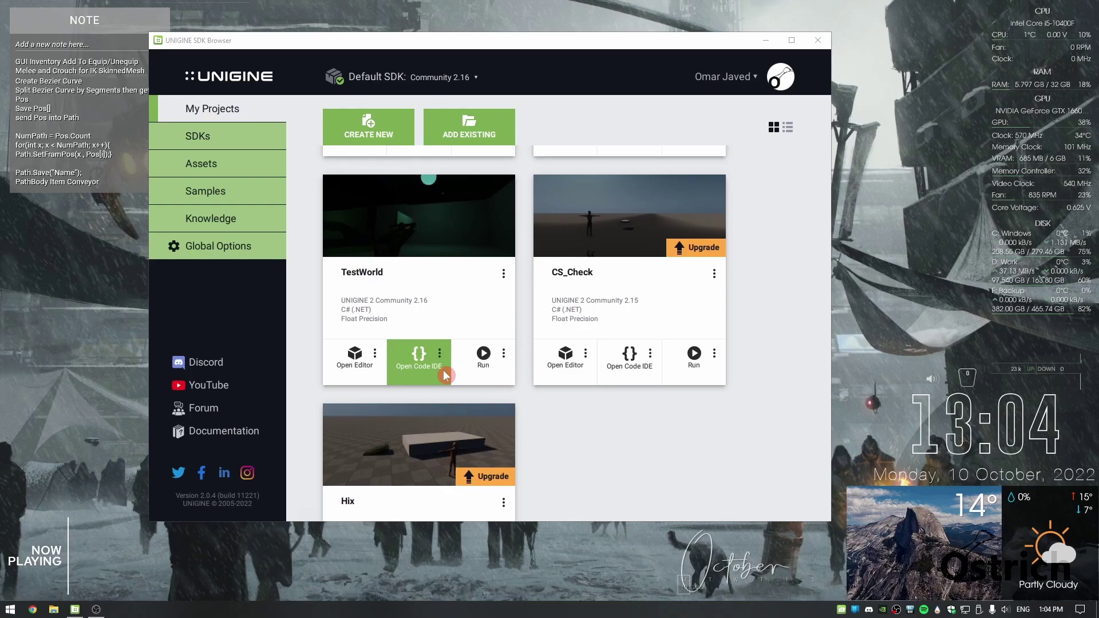
scroll(443, 369, up, 2)
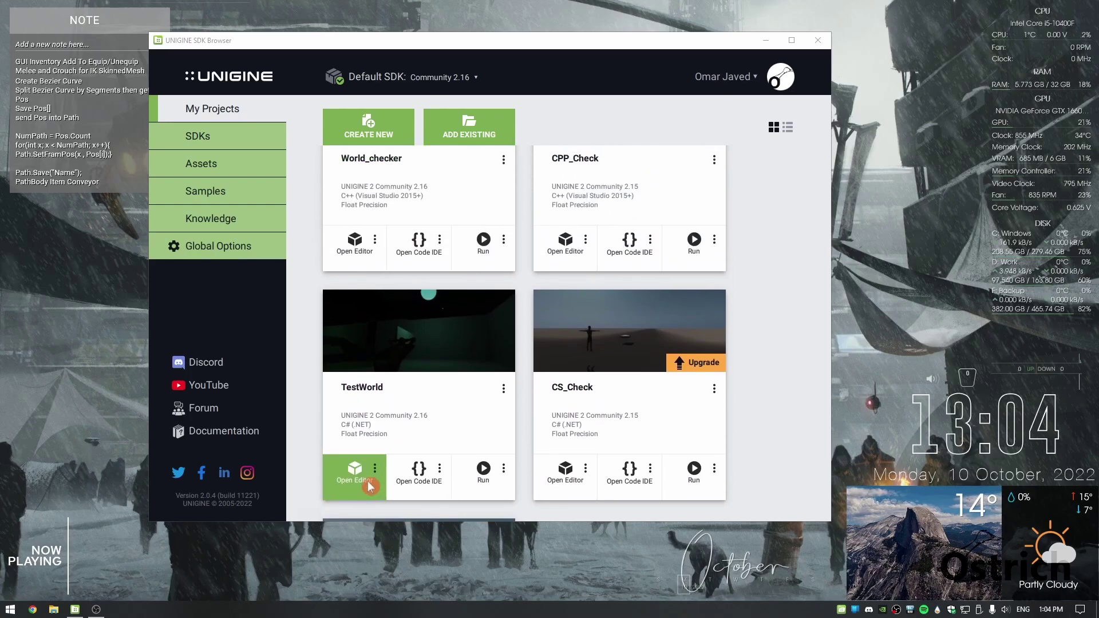
click(401, 471)
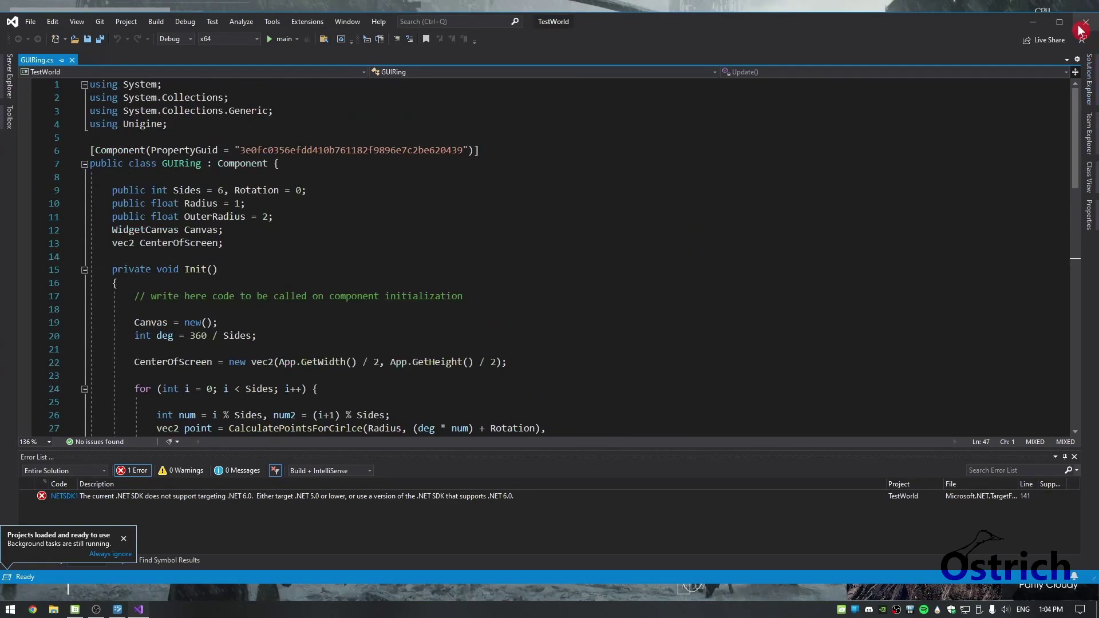
Close the TestWorld solution in Visual Studio so UnigineEditor 2.16 can load the world.
click(1087, 23)
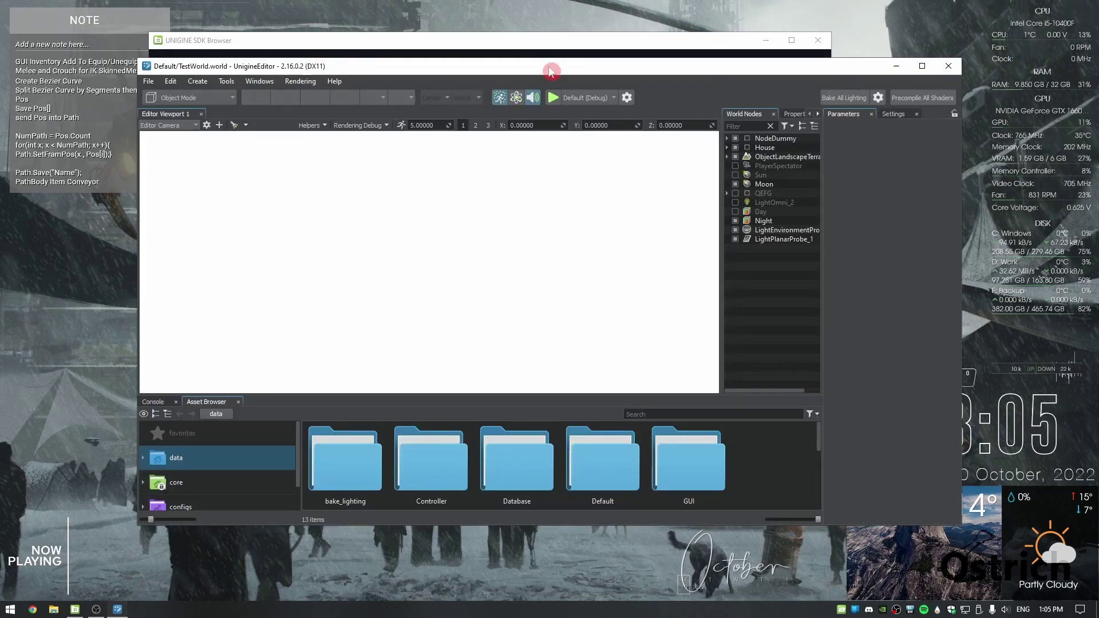
Maximize the editor and enable the Sun node from data/Default to light the scene.
double_click(548, 69)
double_click(519, 473)
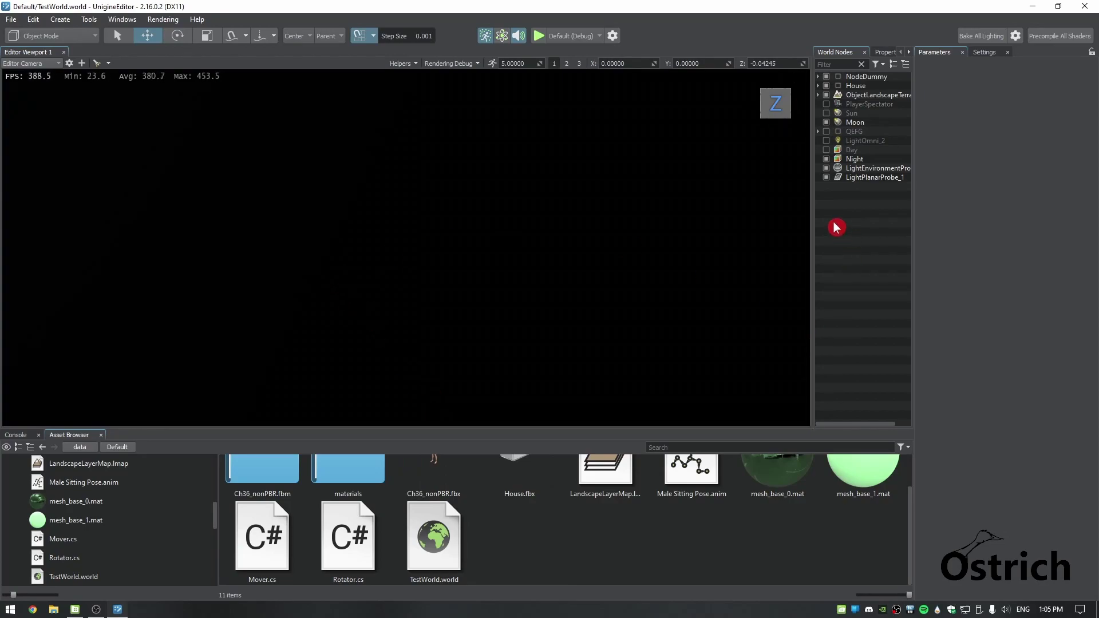
click(826, 113)
Look around the green glass house and figure, then exit the editor, saving the world.
right_drag(639, 174, 477, 204)
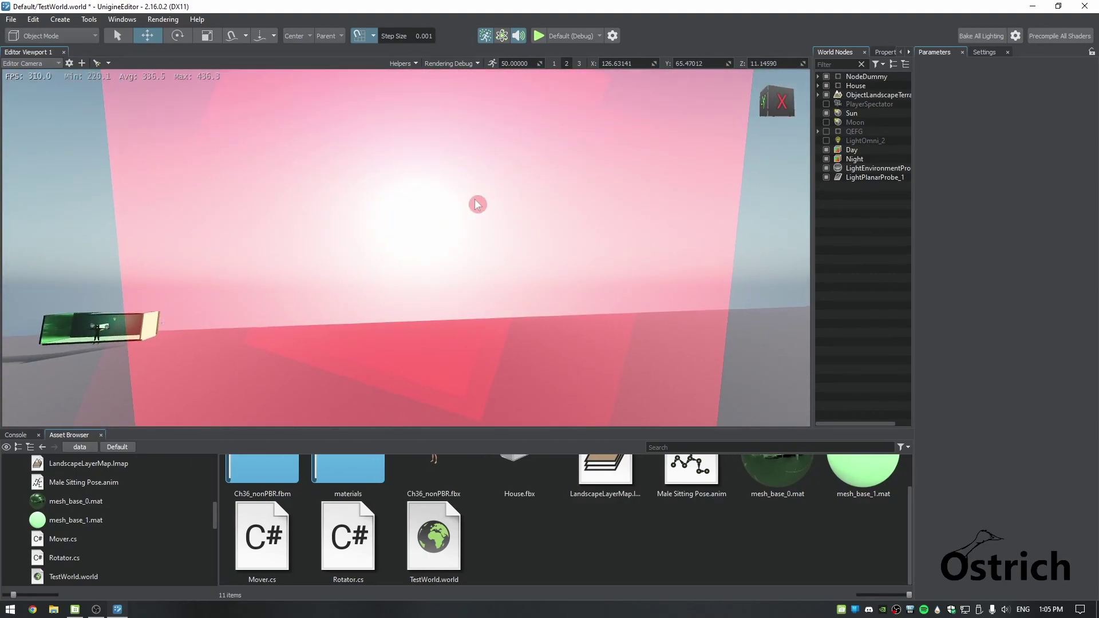
right_drag(313, 311, 204, 322)
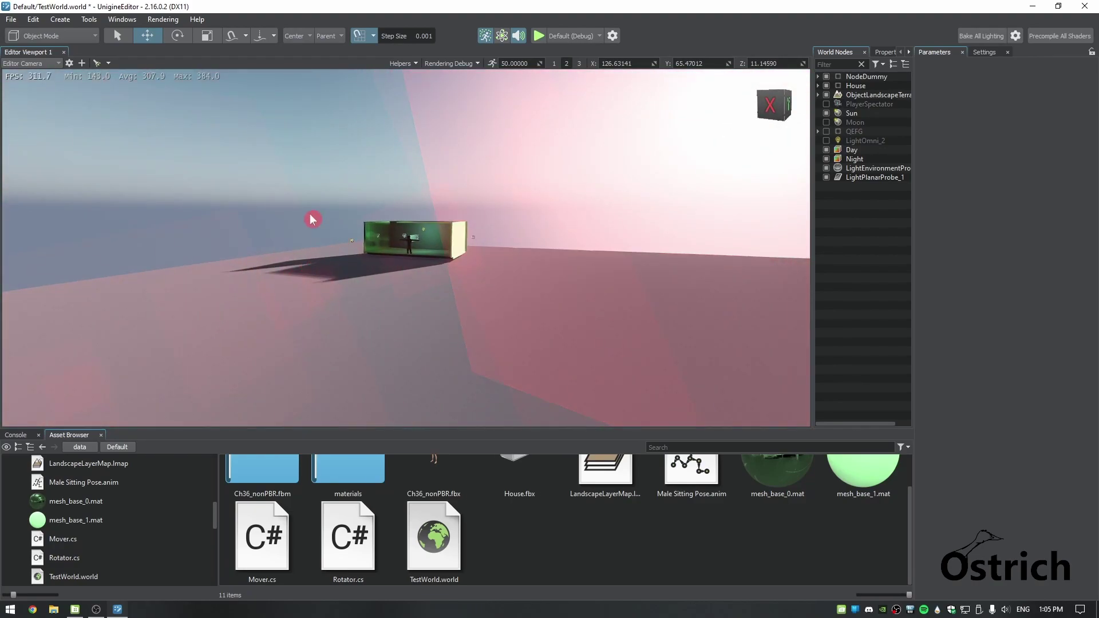
right_drag(311, 216, 202, 413)
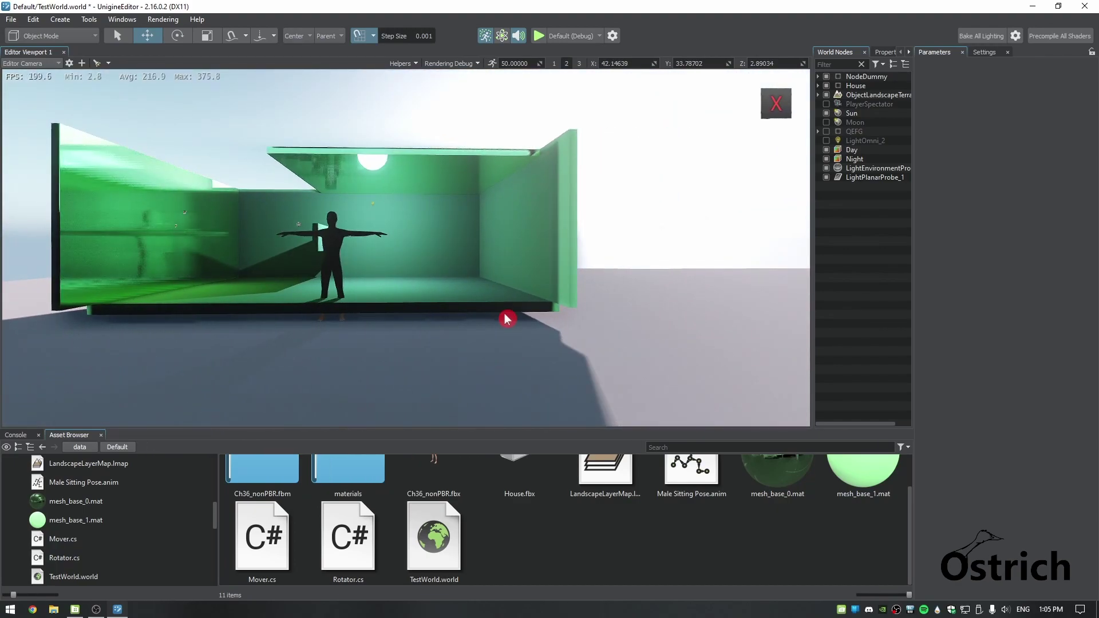
right_drag(507, 319, 564, 274)
right_drag(514, 194, 345, 396)
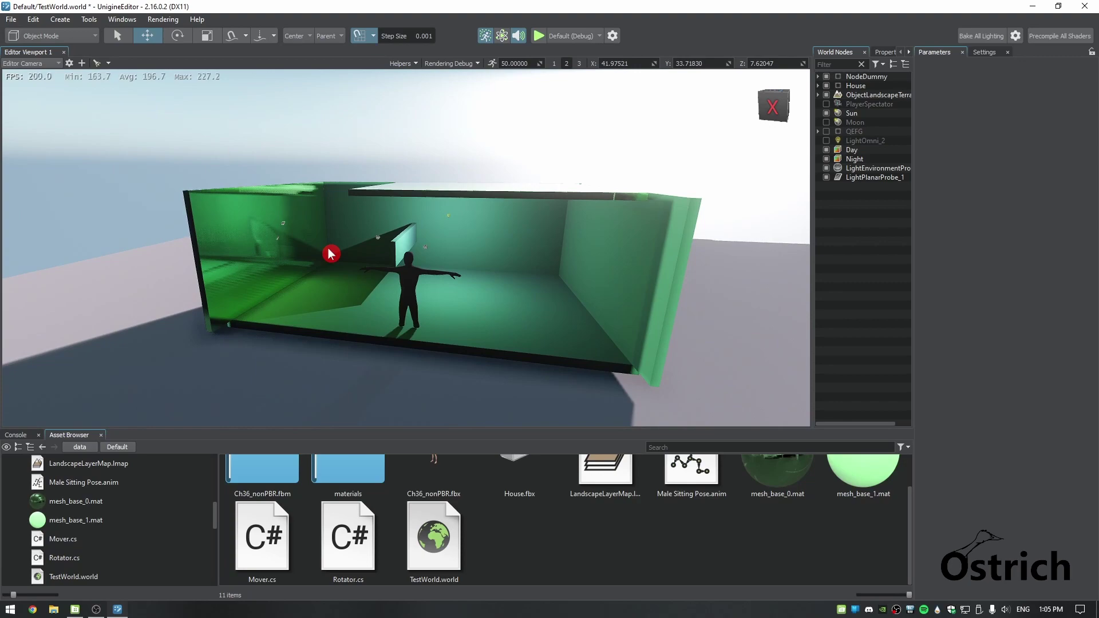
click(1085, 6)
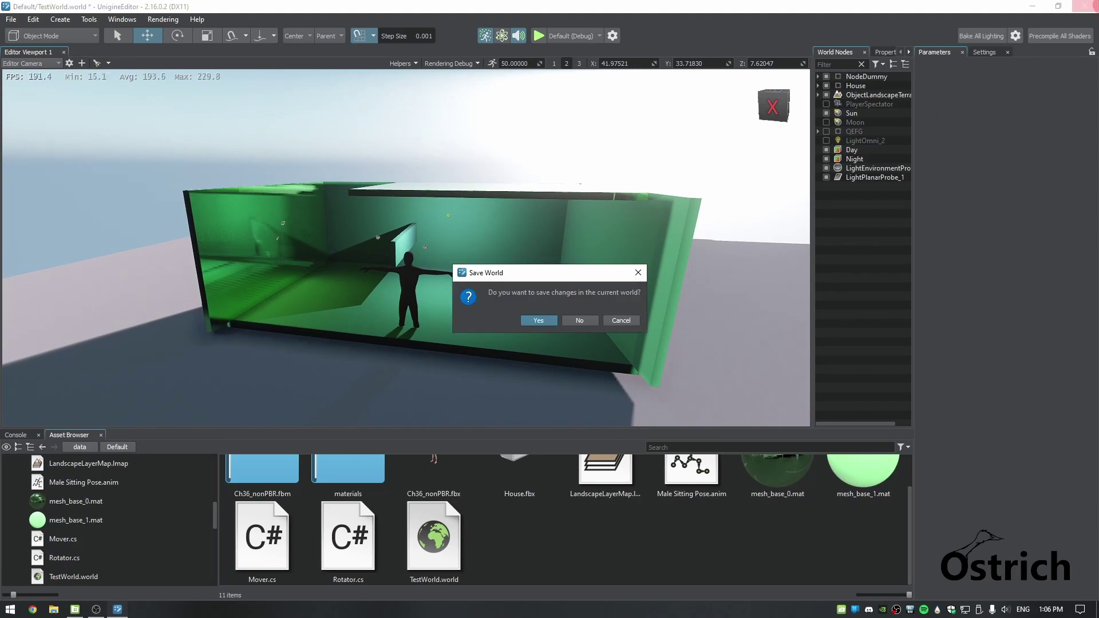
click(538, 318)
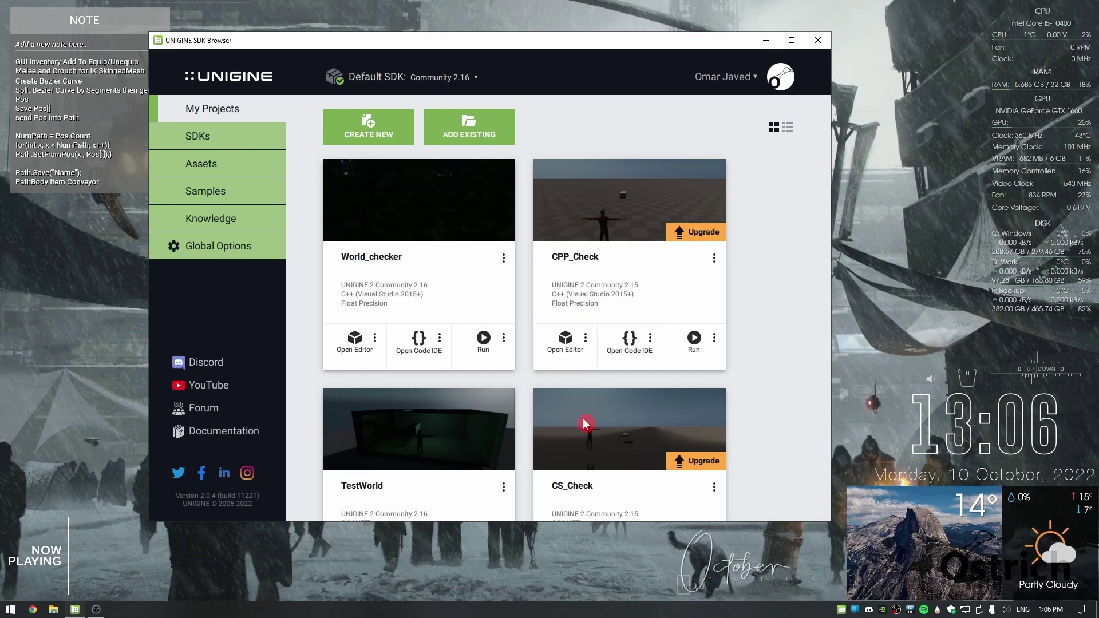
scroll(510, 463, down, 5)
scroll(510, 463, up, 5)
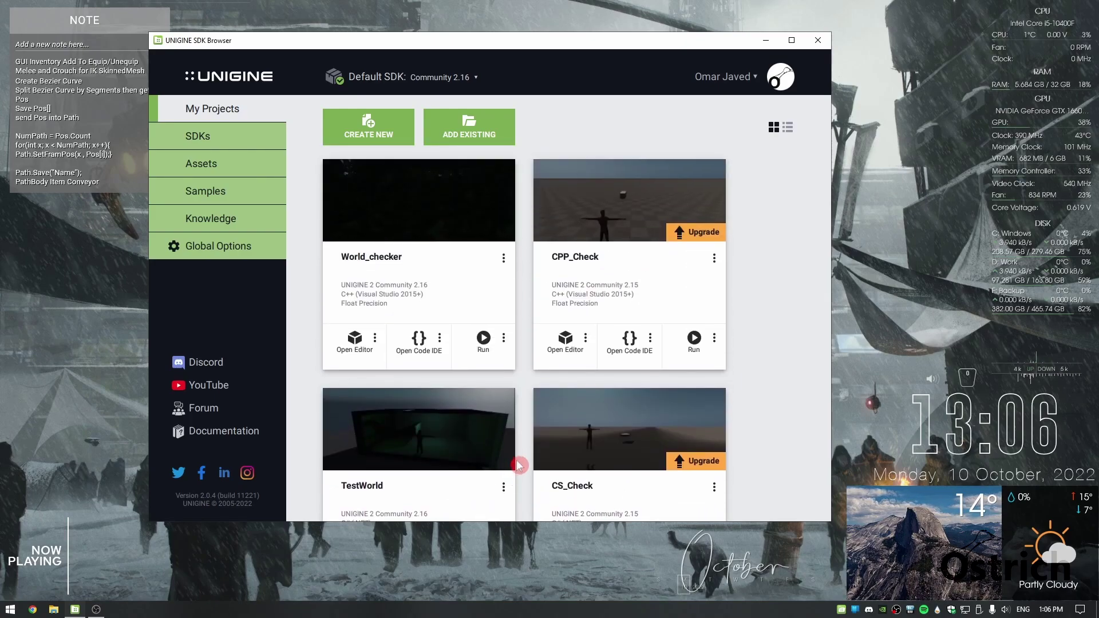